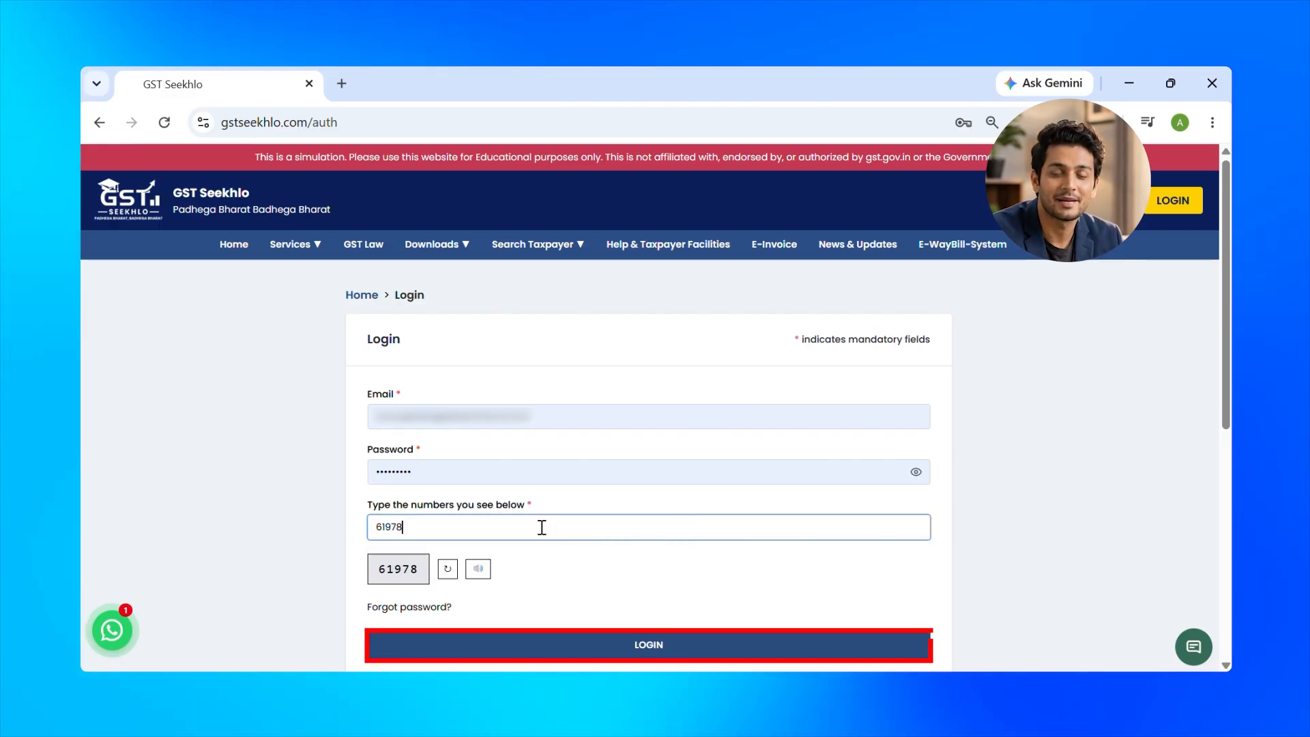
Log in to the GST Seekhlo simulator with email, password and captcha
{"action": "key", "text": "Return"}
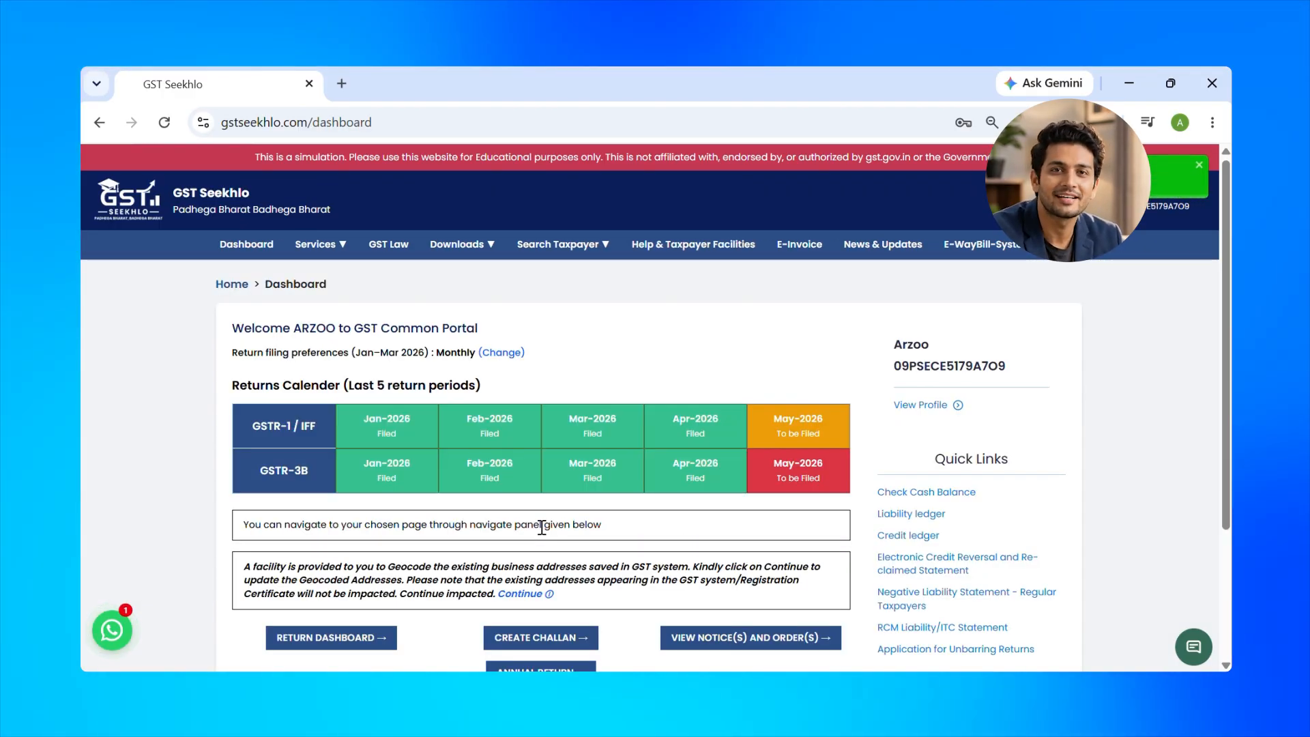
Review the Returns Calendar, then go through Return Dashboard to the File Returns page
{"action": "scroll", "coordinate": [541, 528], "scroll_direction": "down", "scroll_amount": 3}
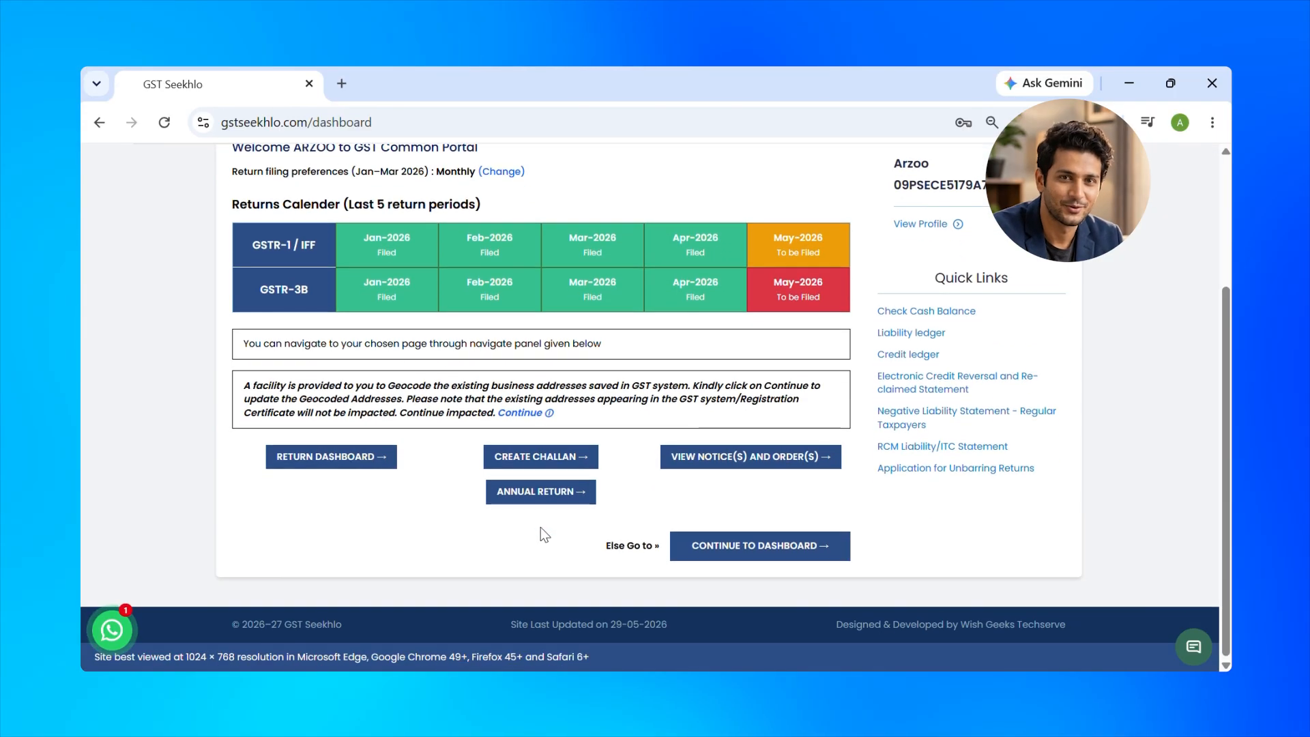
{"action": "scroll", "coordinate": [541, 527], "scroll_direction": "up", "scroll_amount": 3}
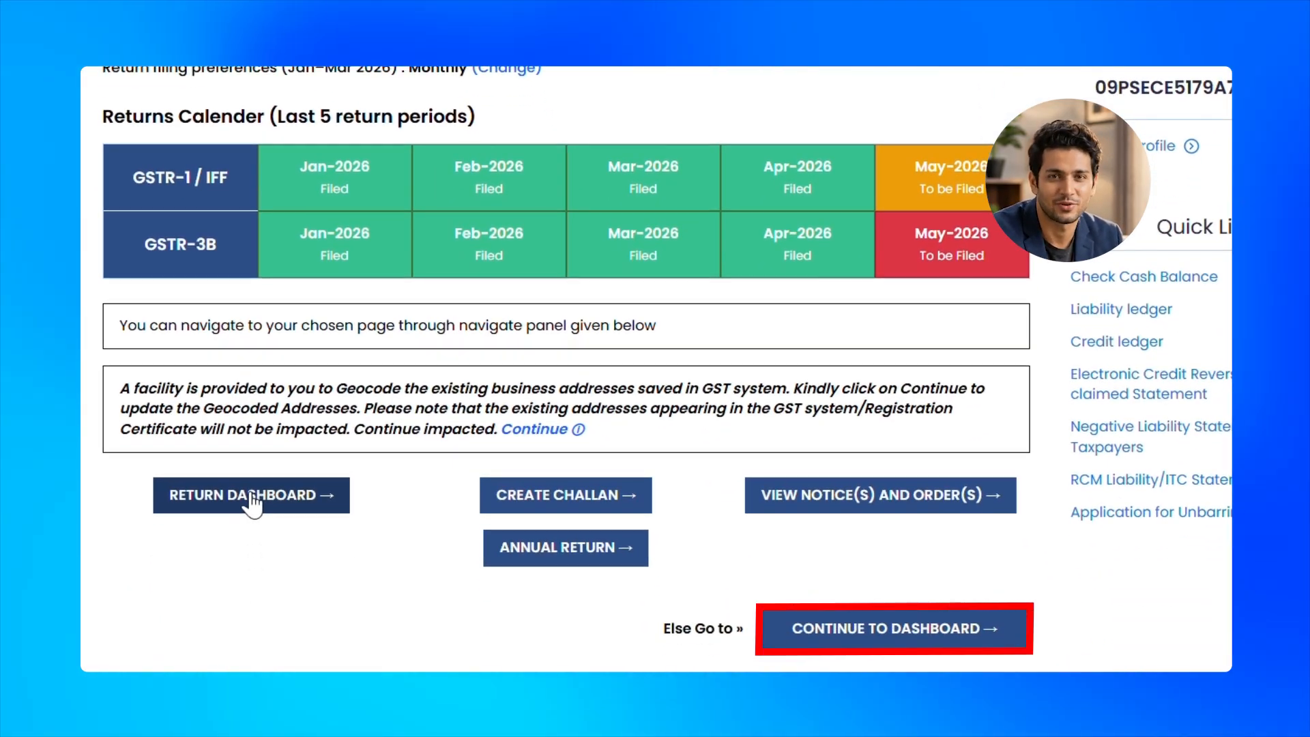
{"action": "left_click", "coordinate": [331, 551]}
{"action": "left_click", "coordinate": [232, 443]}
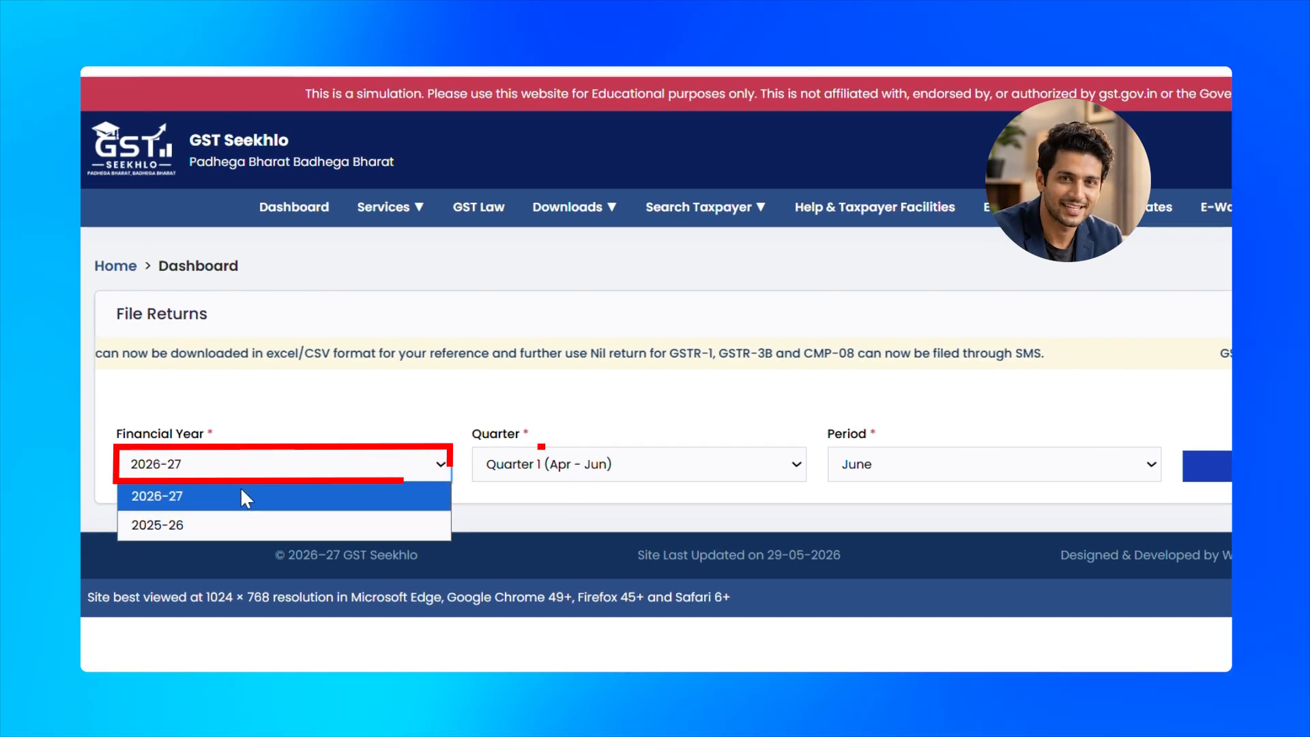
Search returns for 2026-27, Quarter 1 (Apr - Jun), May, and prepare GSTR-1 online
{"action": "left_click", "coordinate": [243, 497]}
{"action": "left_click", "coordinate": [580, 464]}
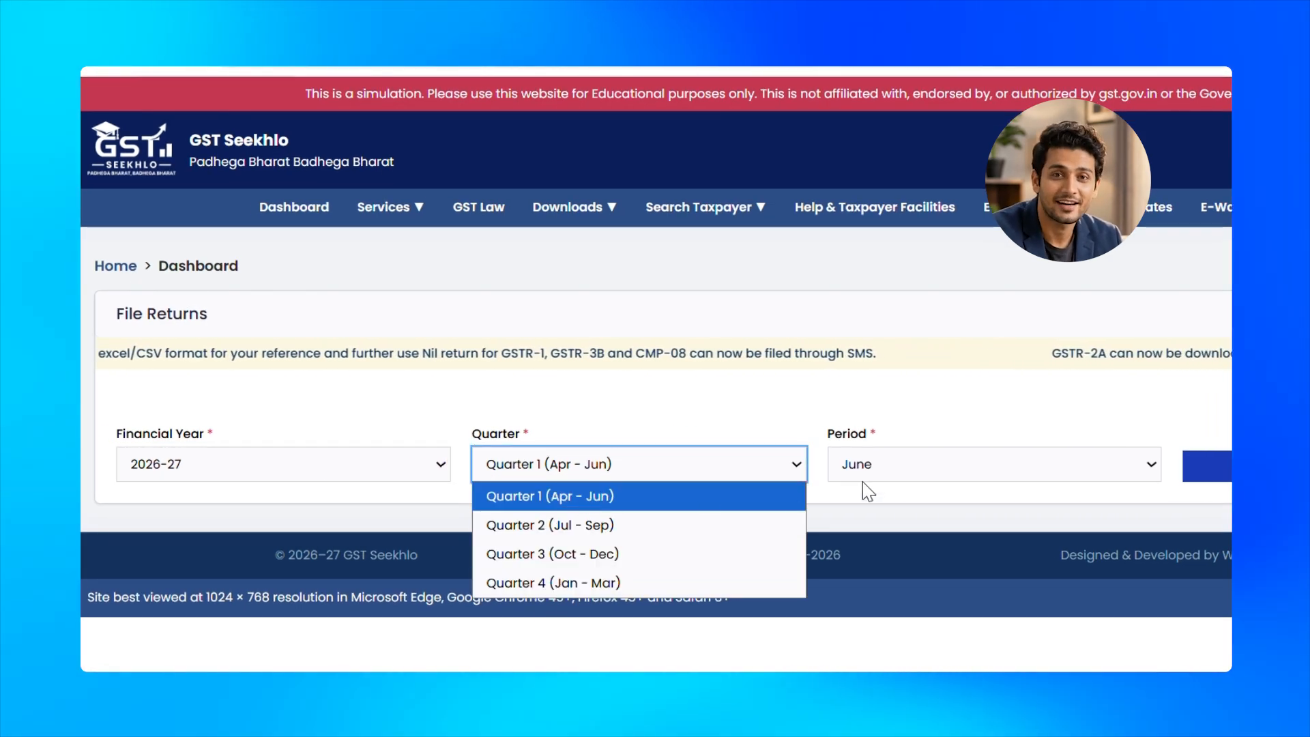
{"action": "left_click", "coordinate": [891, 478]}
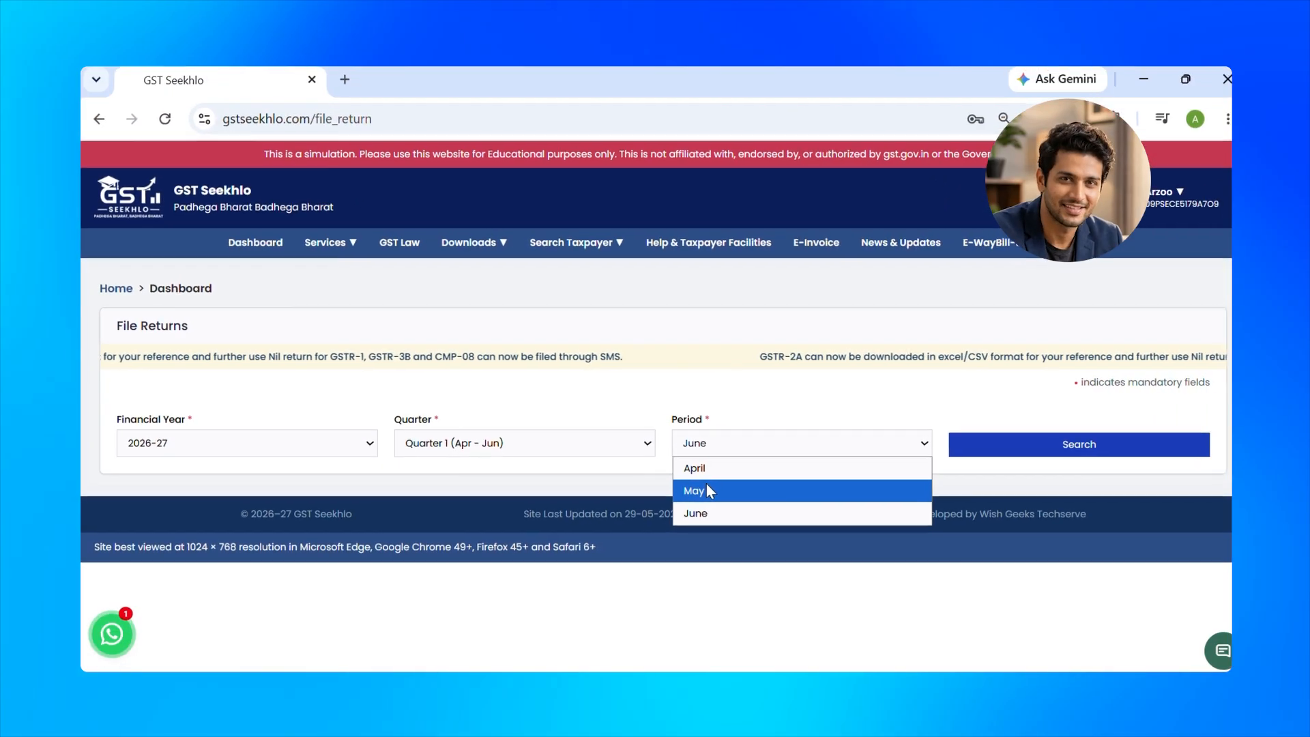
{"action": "left_click", "coordinate": [846, 520]}
{"action": "left_click", "coordinate": [1293, 464]}
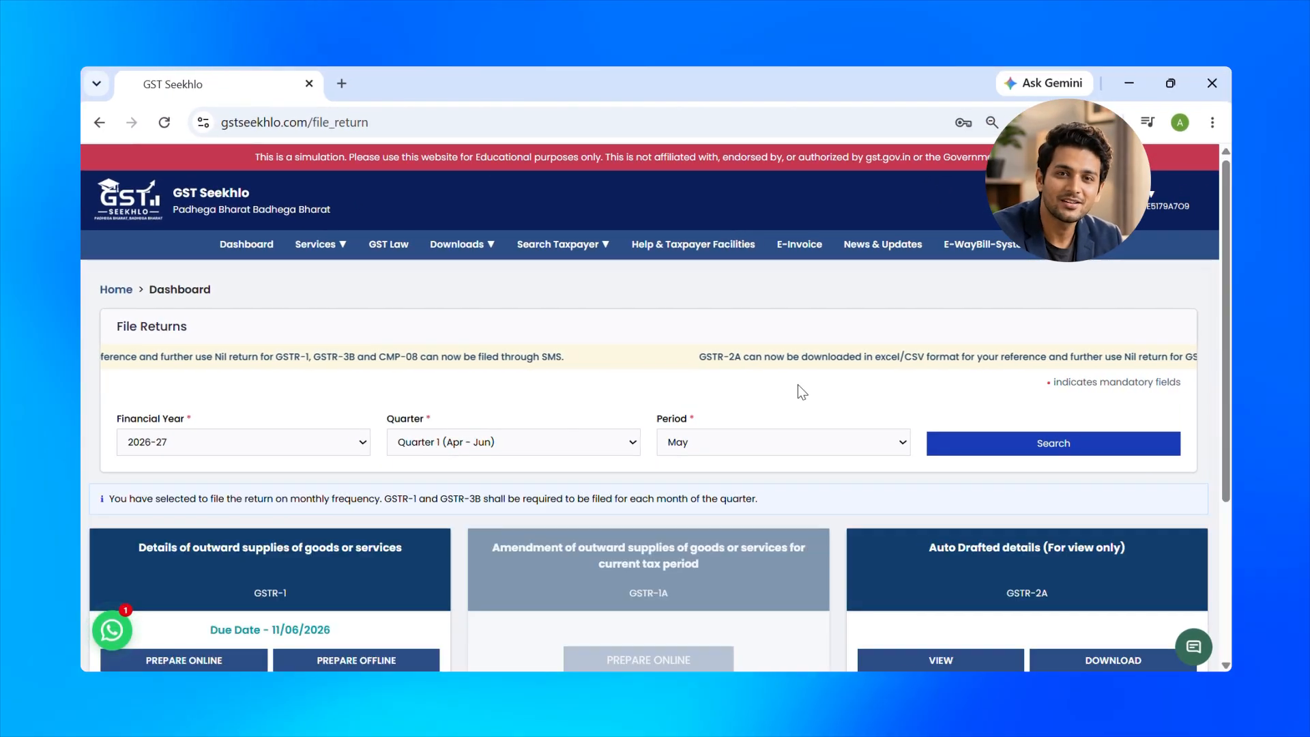
{"action": "scroll", "coordinate": [986, 387], "scroll_direction": "down", "scroll_amount": 3}
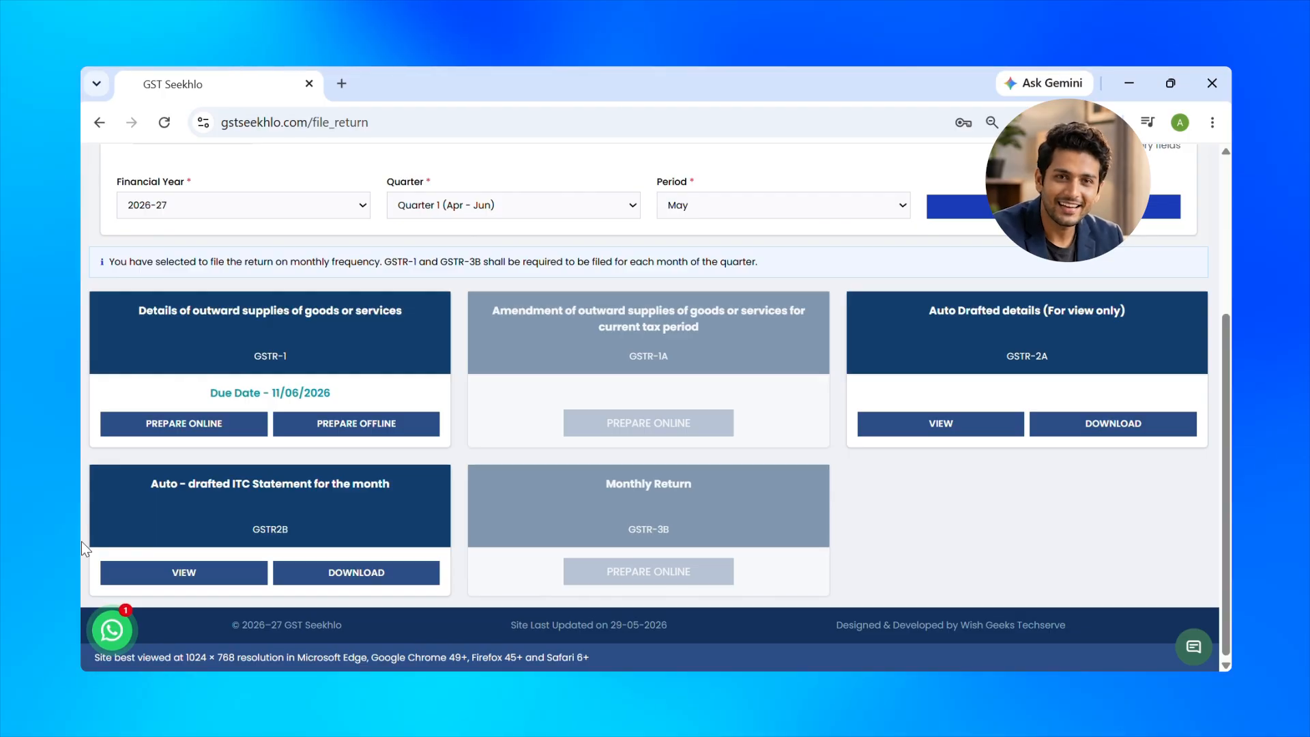
{"action": "left_click", "coordinate": [173, 424]}
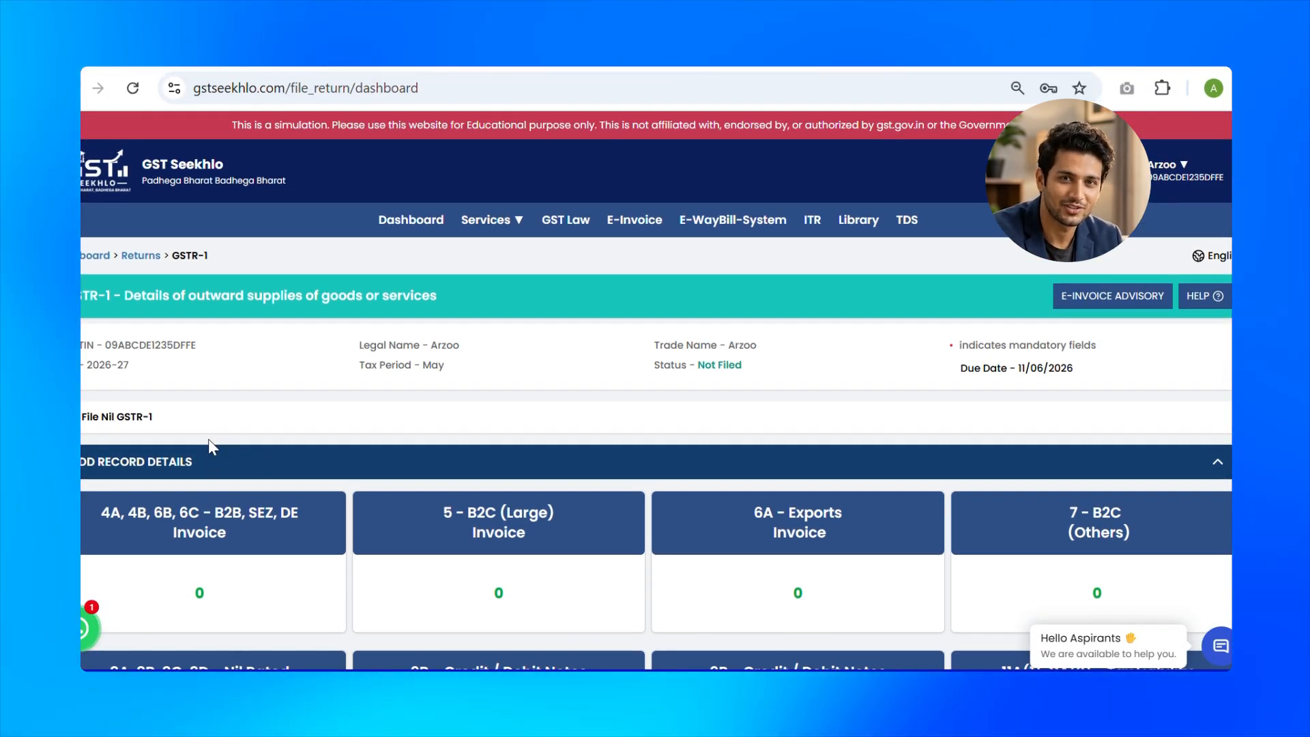
Look over the GSTR-1 tiles and open the 4A, 4B, 6B, 6C B2B, SEZ, DE Invoice table
{"action": "scroll", "coordinate": [208, 442], "scroll_direction": "down", "scroll_amount": 3}
{"action": "scroll", "coordinate": [208, 447], "scroll_direction": "down", "scroll_amount": 5}
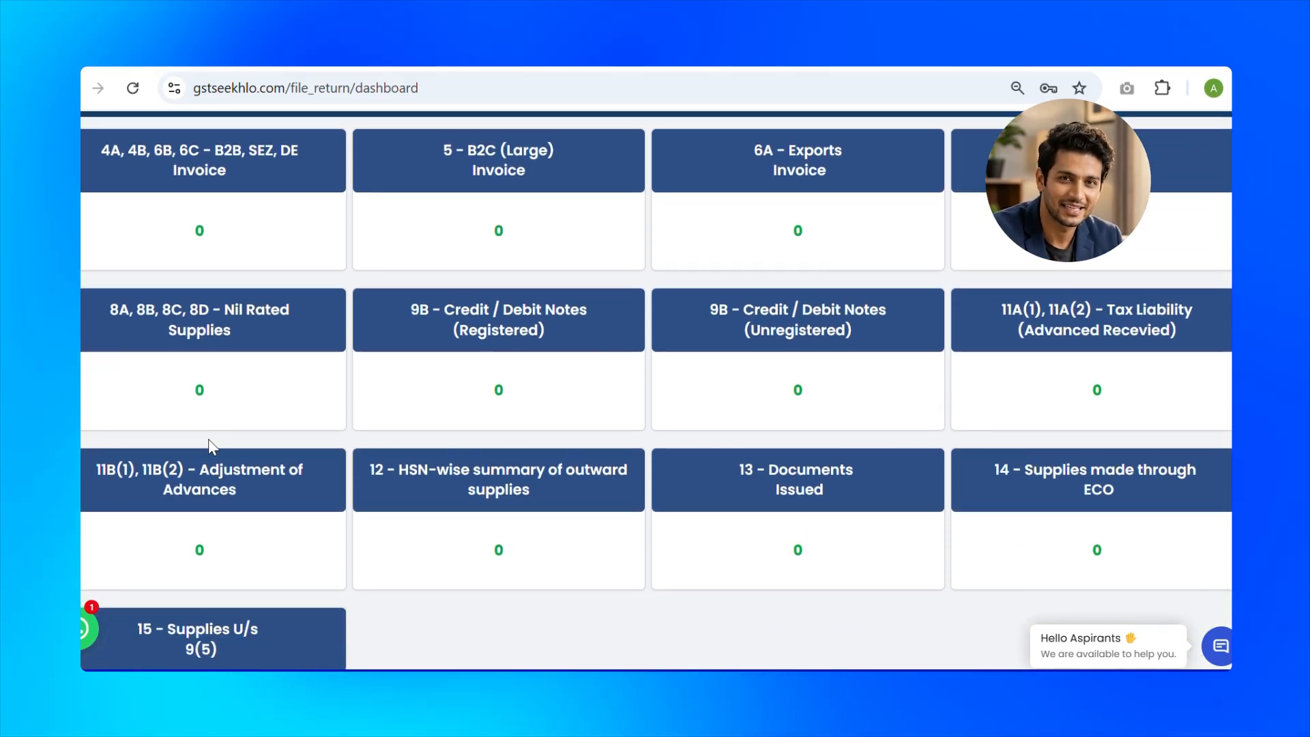
{"action": "scroll", "coordinate": [209, 447], "scroll_direction": "down", "scroll_amount": 1}
{"action": "scroll", "coordinate": [208, 447], "scroll_direction": "up", "scroll_amount": 5}
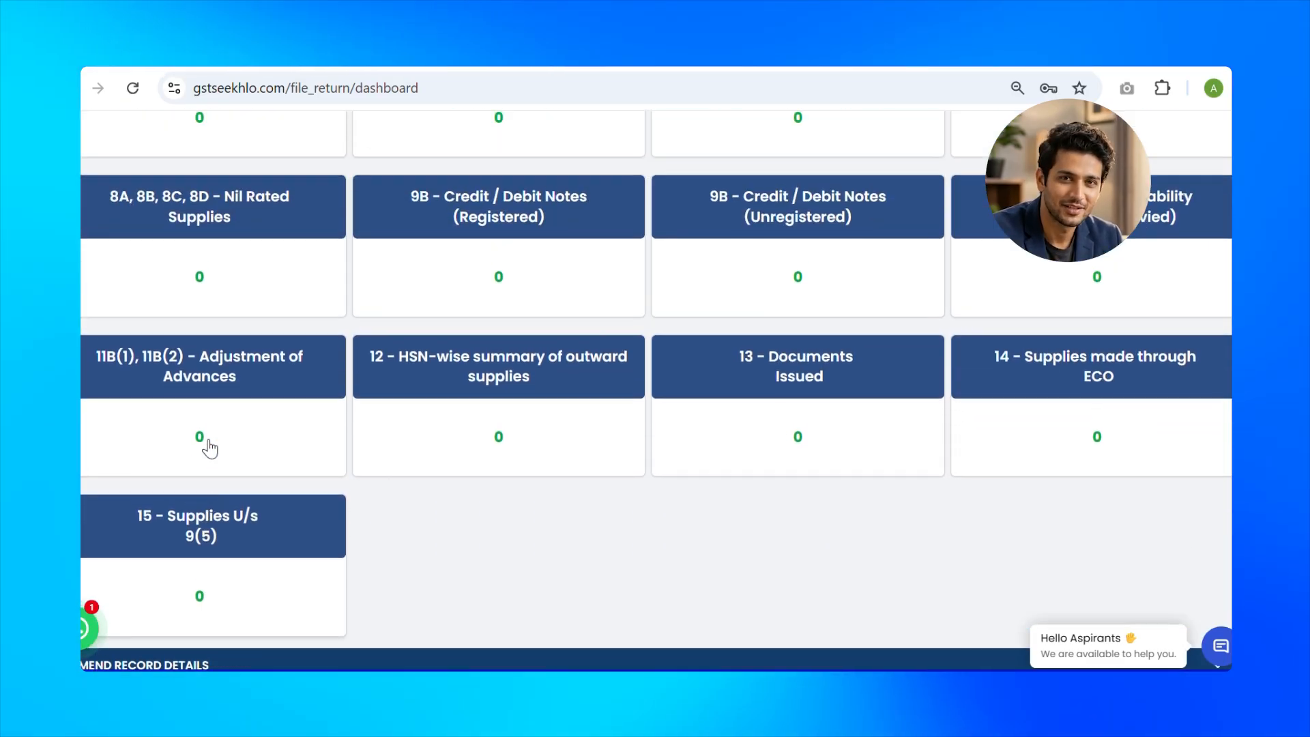
{"action": "scroll", "coordinate": [208, 448], "scroll_direction": "up", "scroll_amount": 2}
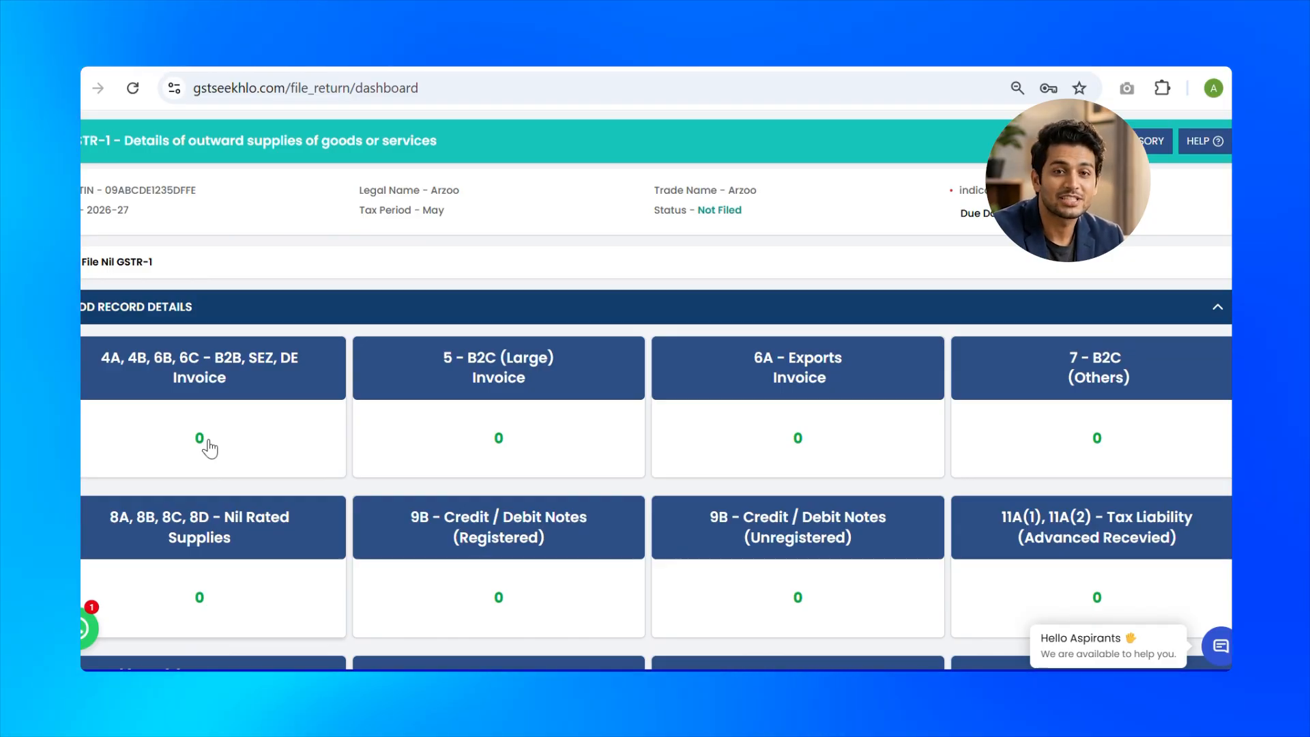
{"action": "left_click", "coordinate": [209, 443]}
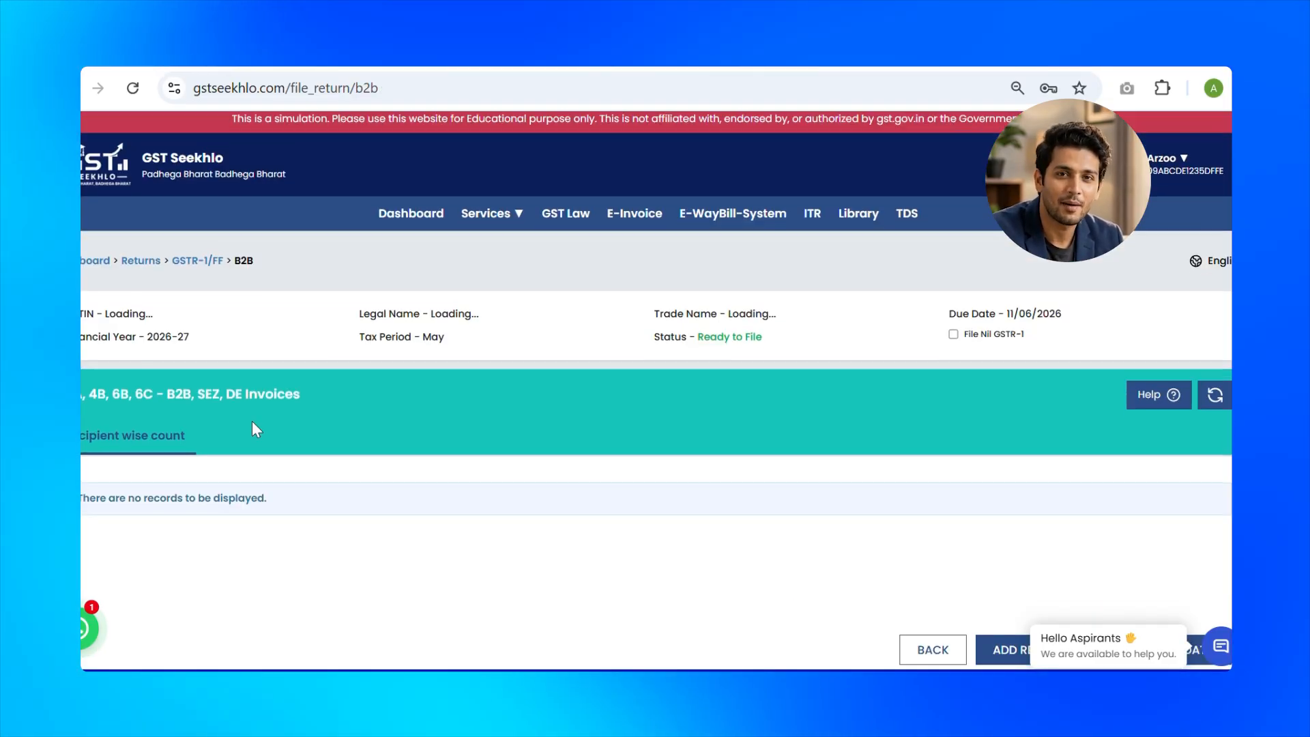
Save B2B invoice GSL/25-26/01 with recipient GSTIN, value 80,041.76, and 67832.00 taxable at 18%
{"action": "scroll", "coordinate": [627, 527], "scroll_direction": "down", "scroll_amount": 3}
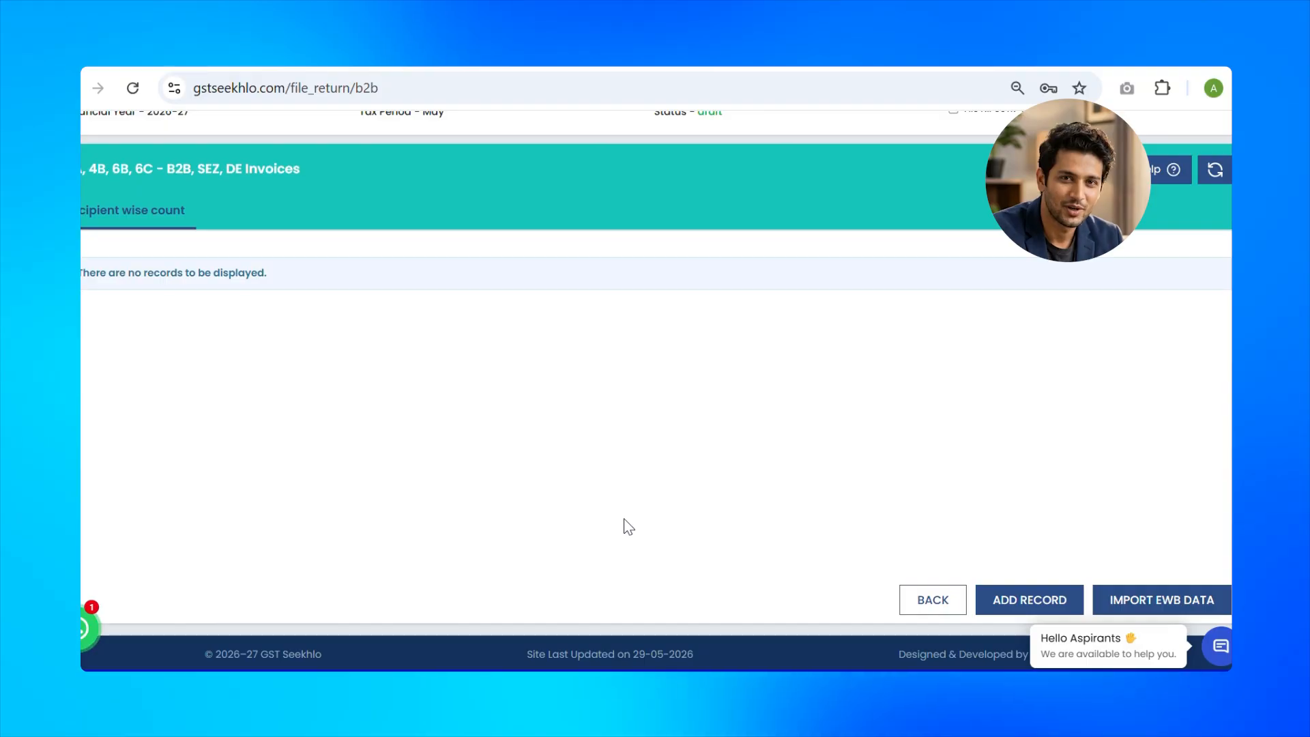
{"action": "left_click", "coordinate": [1028, 600]}
{"action": "scroll", "coordinate": [676, 538], "scroll_direction": "down", "scroll_amount": 3}
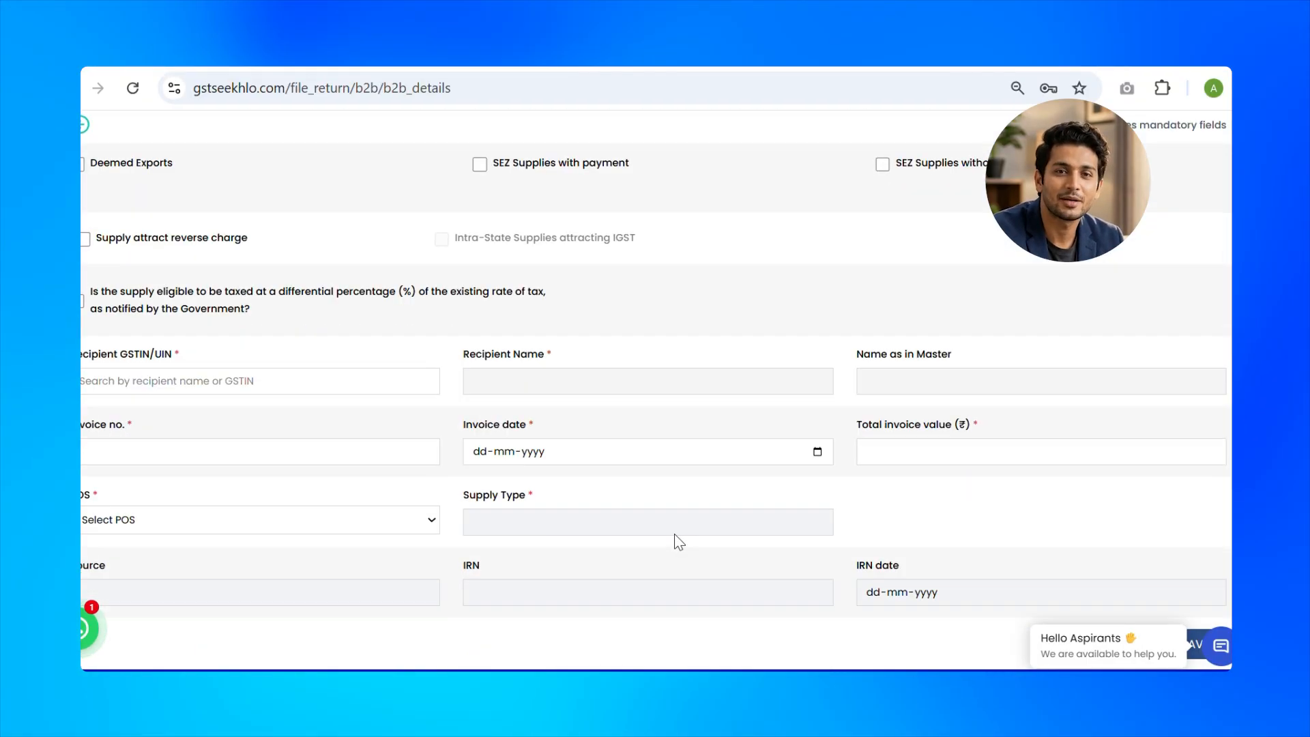
{"action": "left_click", "coordinate": [223, 339]}
{"action": "type", "text": "27PQRSX5678K1ZY"}
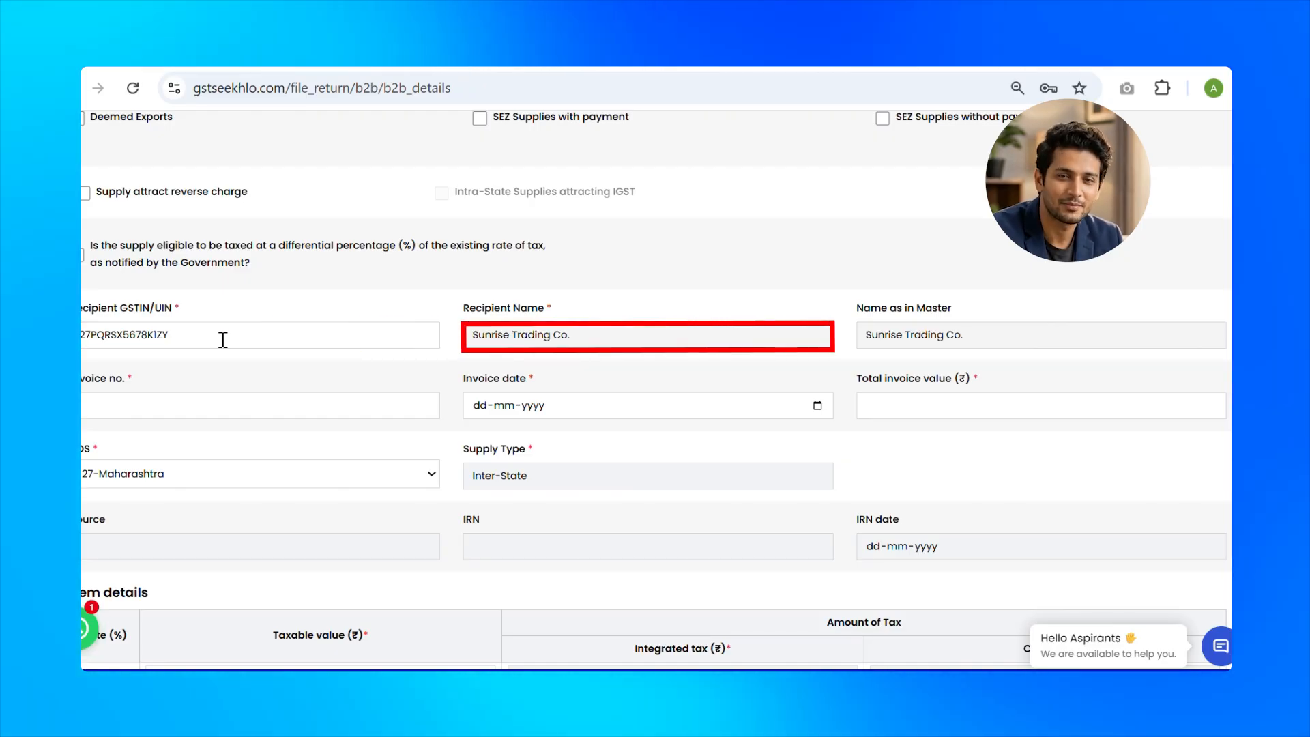
{"action": "key", "text": "Tab"}
{"action": "type", "text": "GSL/25-26/01"}
{"action": "left_click", "coordinate": [972, 395]}
{"action": "type", "text": "80,041.76"}
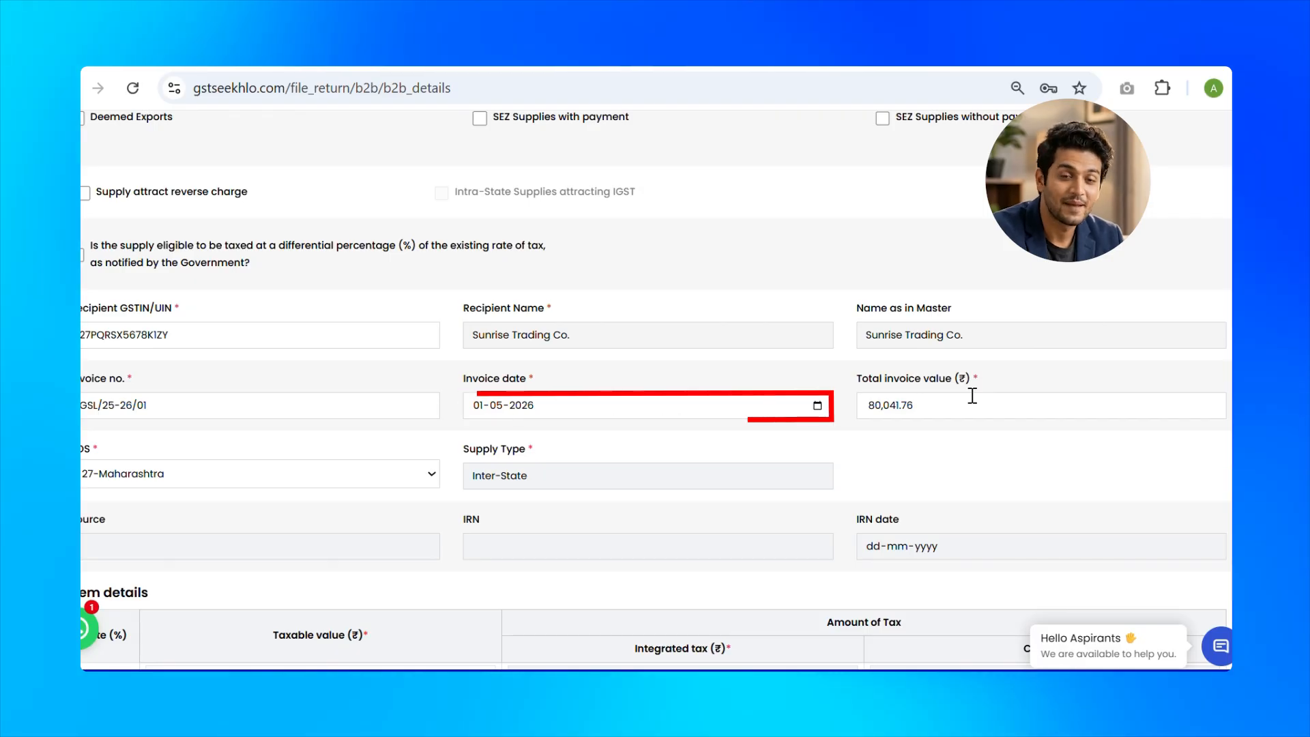
{"action": "scroll", "coordinate": [973, 396], "scroll_direction": "down", "scroll_amount": 5}
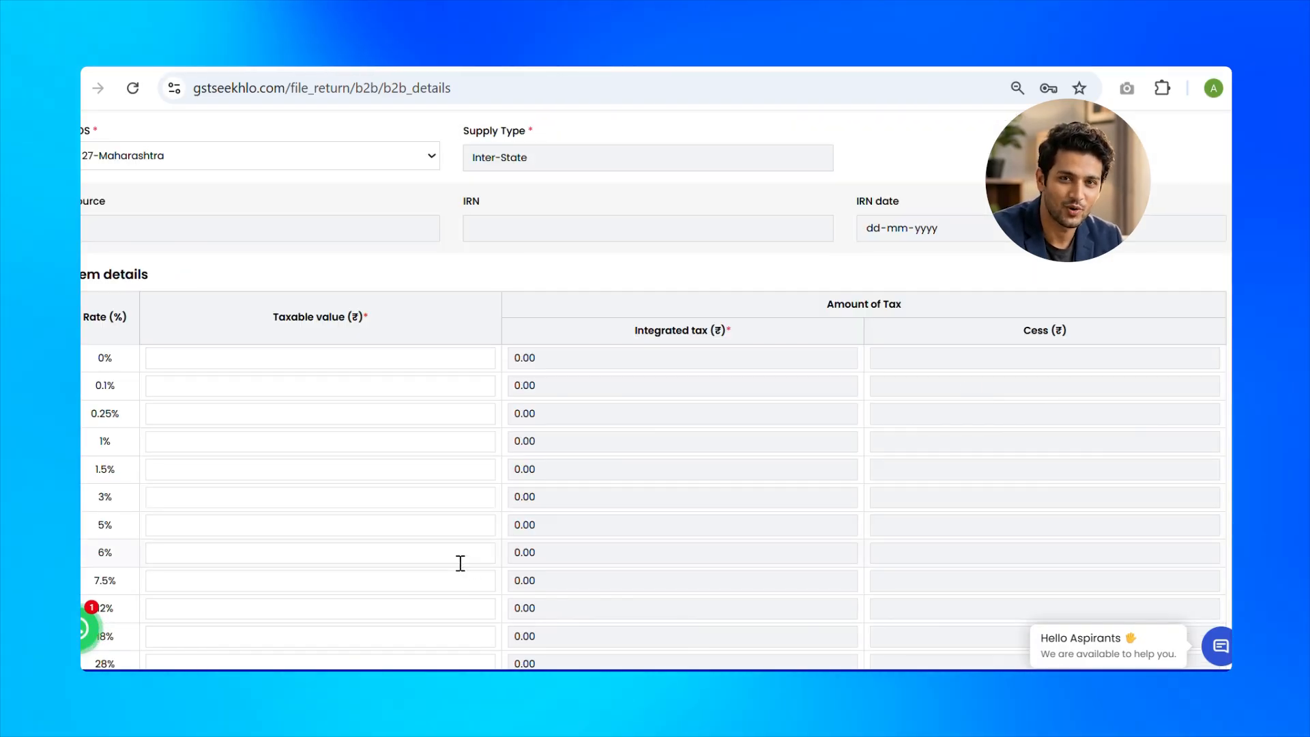
{"action": "scroll", "coordinate": [460, 562], "scroll_direction": "down", "scroll_amount": 3}
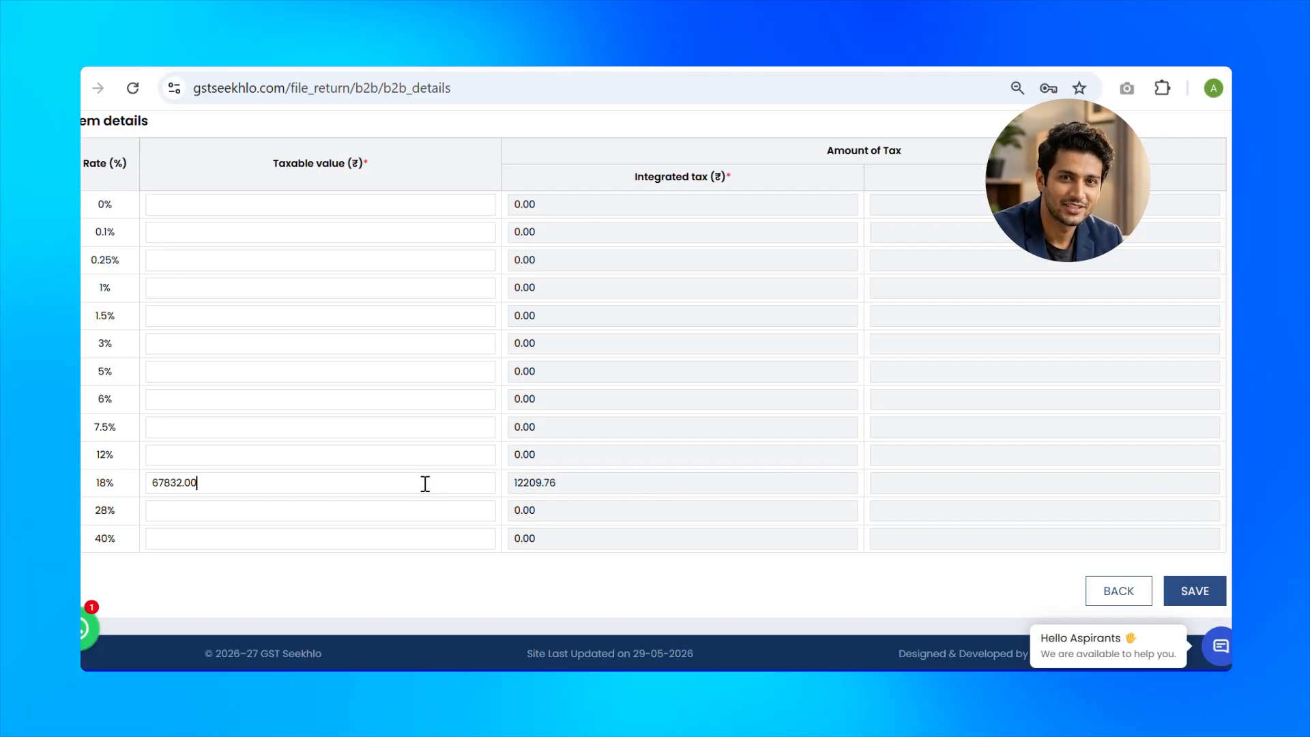
{"action": "left_click", "coordinate": [1184, 592]}
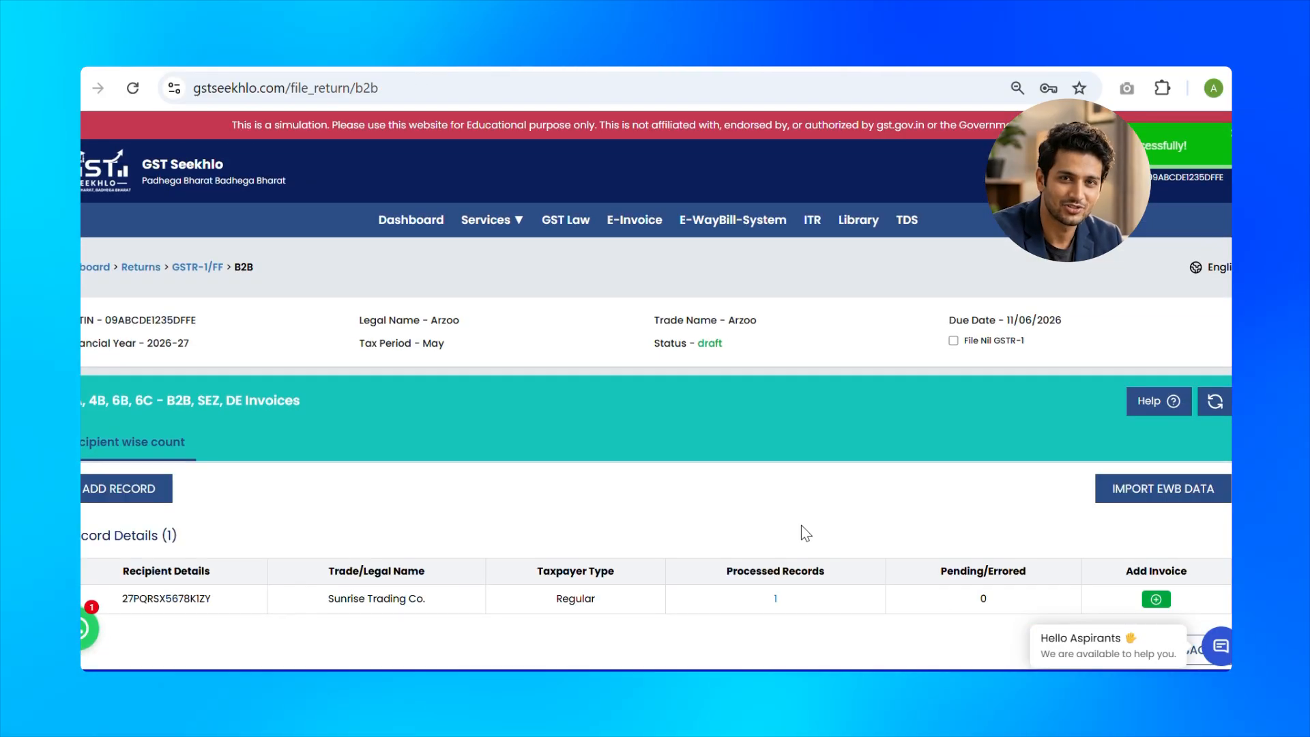
Add the remaining B2B invoices to reach 4 records, then open the B2C (Large) section
{"action": "scroll", "coordinate": [801, 526], "scroll_direction": "down", "scroll_amount": 3}
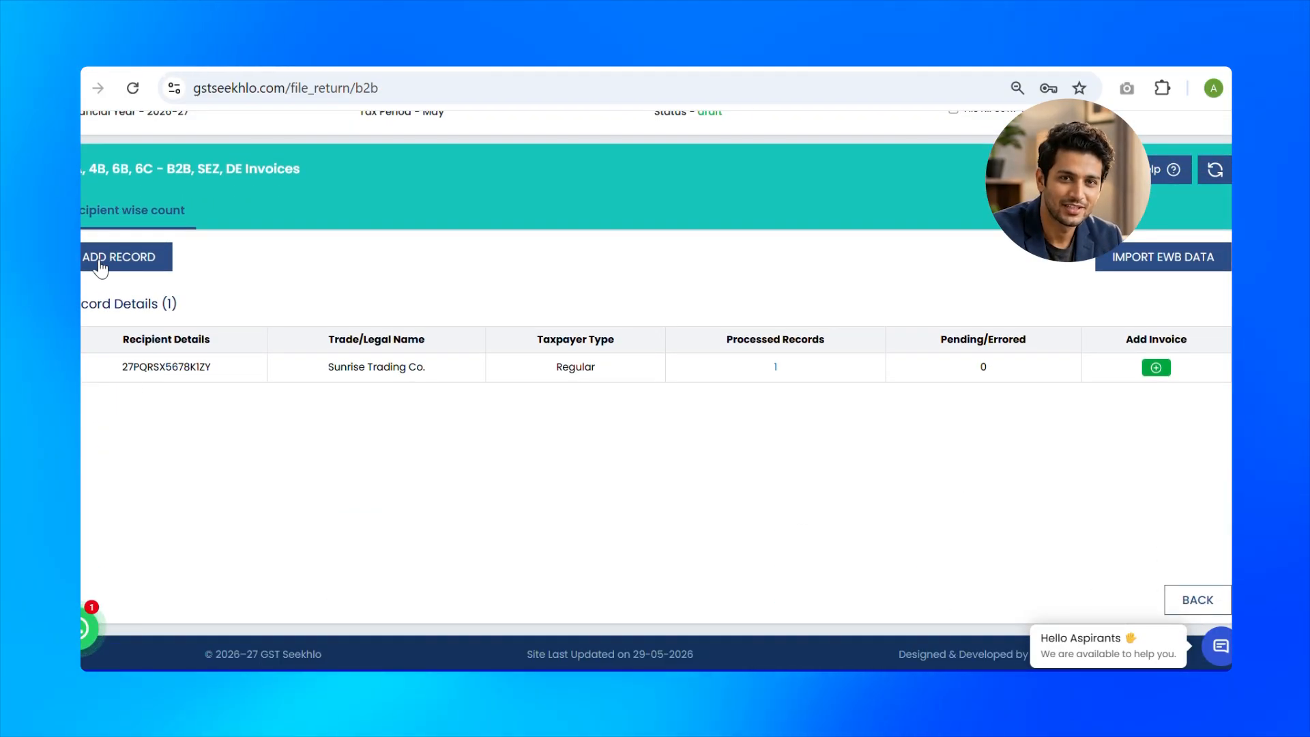
{"action": "left_click", "coordinate": [103, 263]}
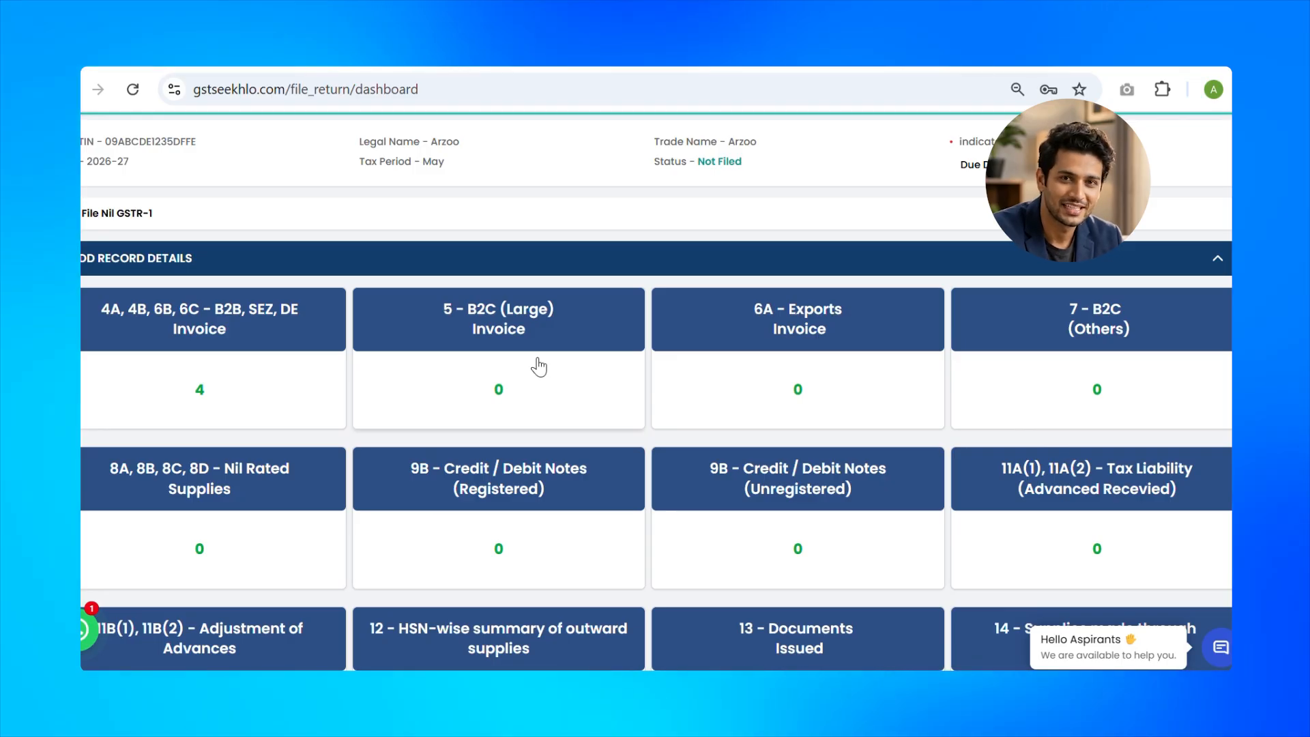
{"action": "left_click", "coordinate": [539, 366]}
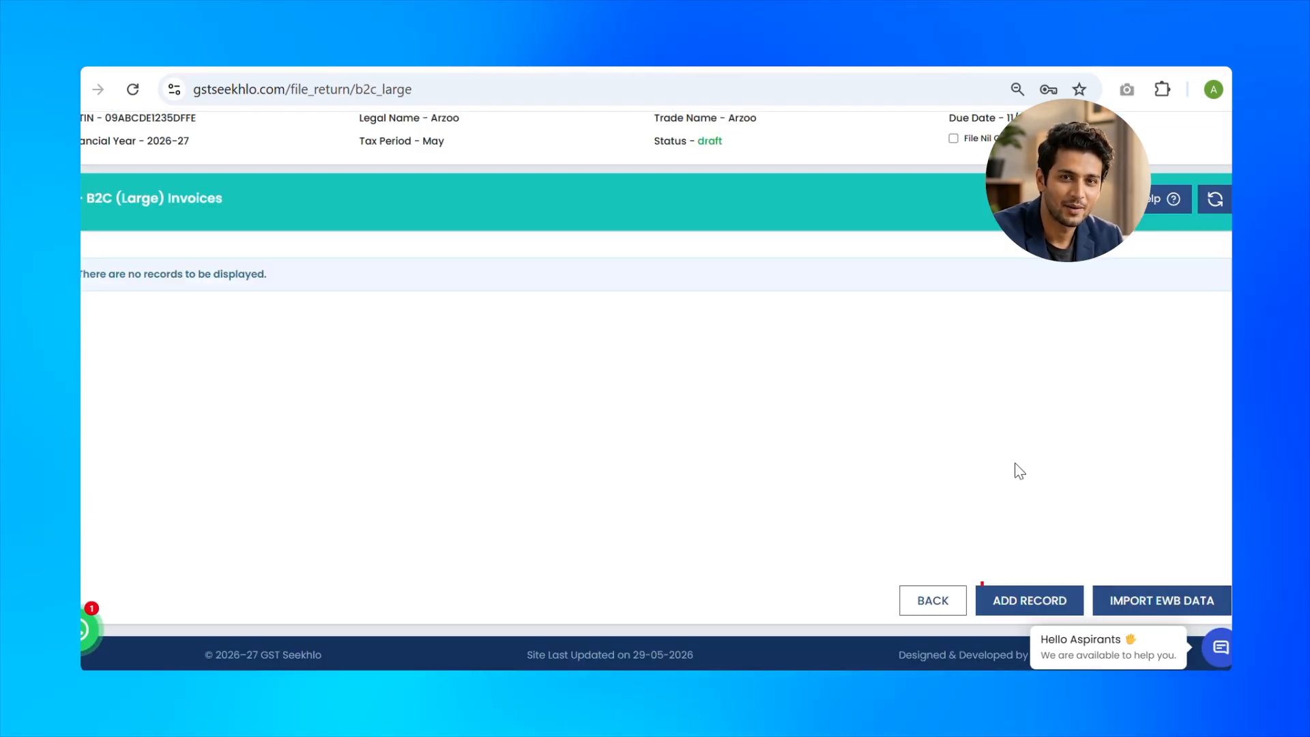
Save B2C (Large) invoice GSL/25-26/05 for 03-Punjab: value 236000, 200000 taxable at 18%
{"action": "left_click", "coordinate": [1005, 603]}
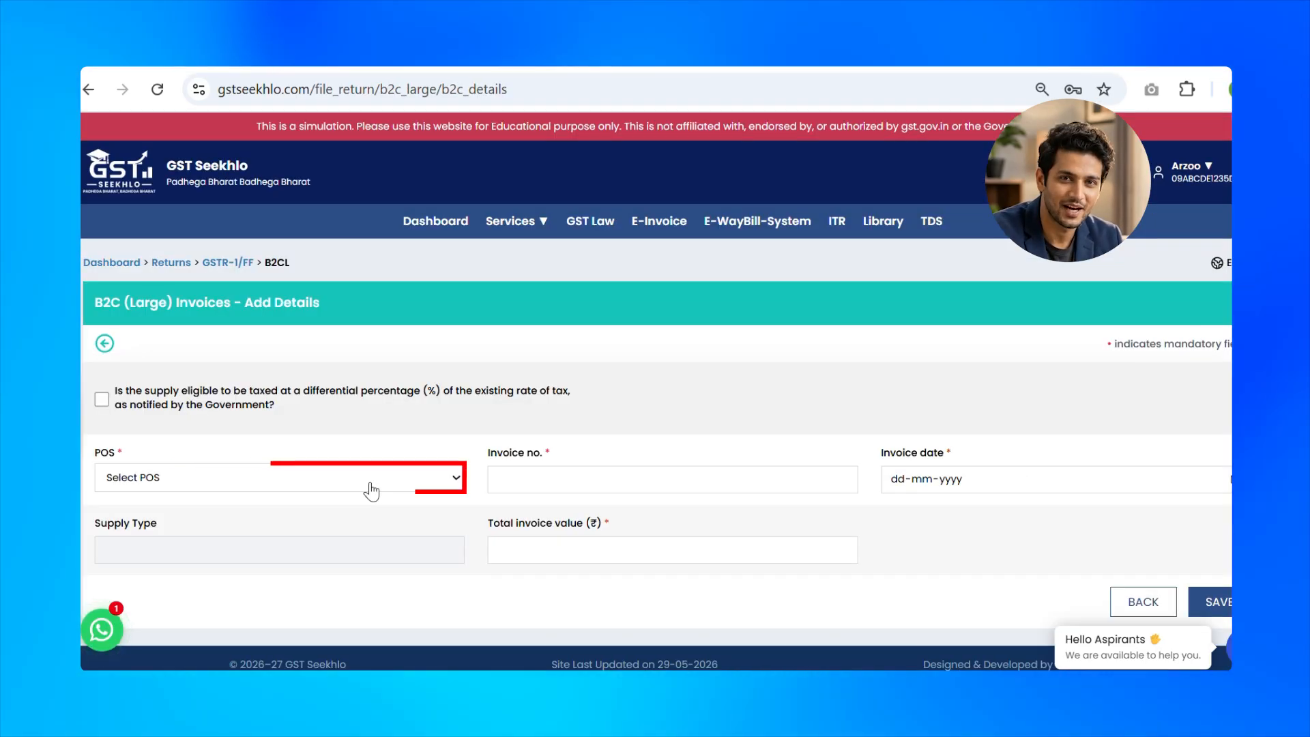
{"action": "left_click", "coordinate": [369, 482]}
{"action": "scroll", "coordinate": [321, 336], "scroll_direction": "down", "scroll_amount": 1}
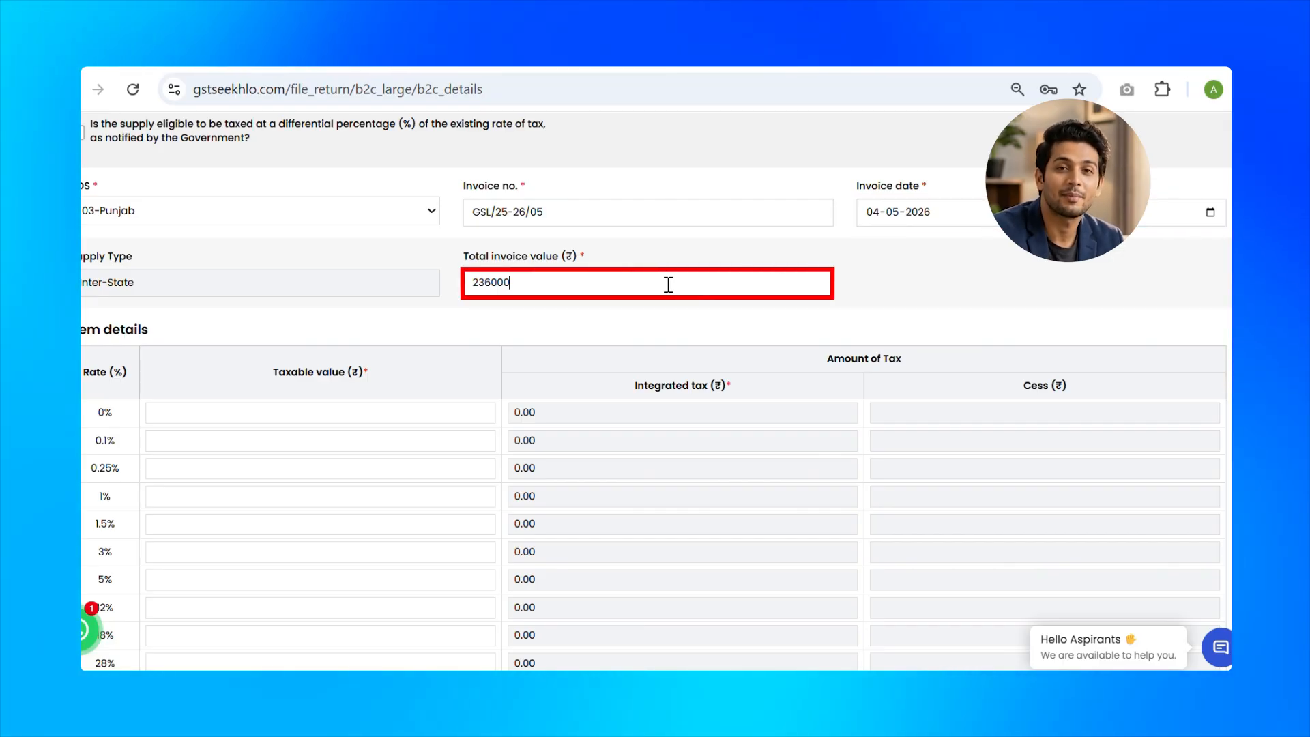
{"action": "left_click", "coordinate": [247, 508]}
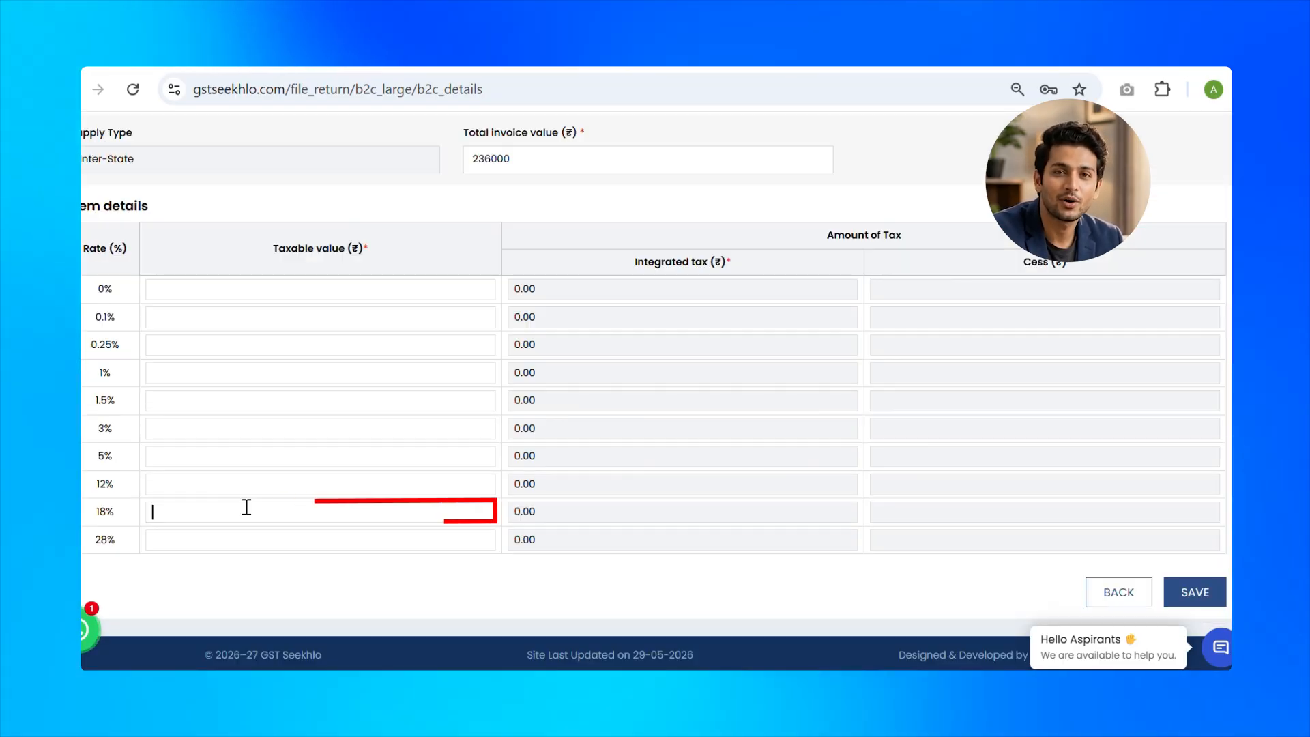
{"action": "type", "text": "200"}
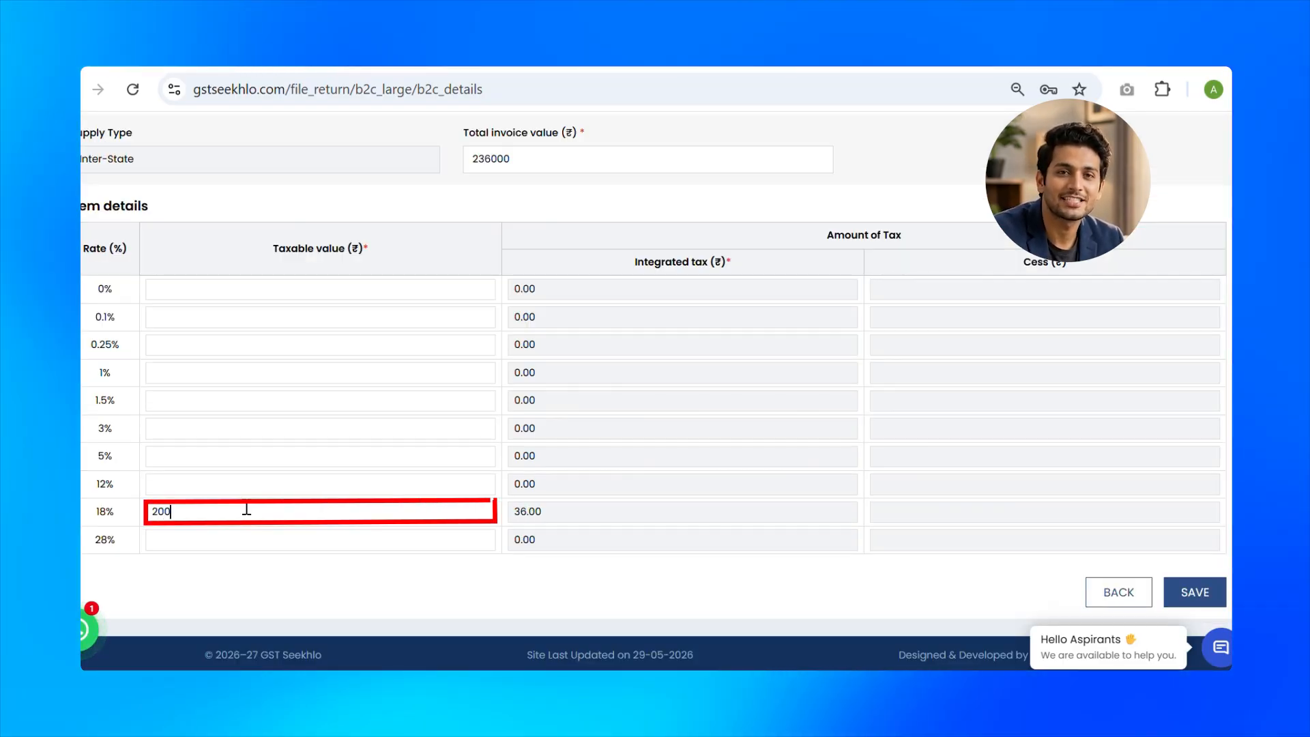
{"action": "type", "text": "000"}
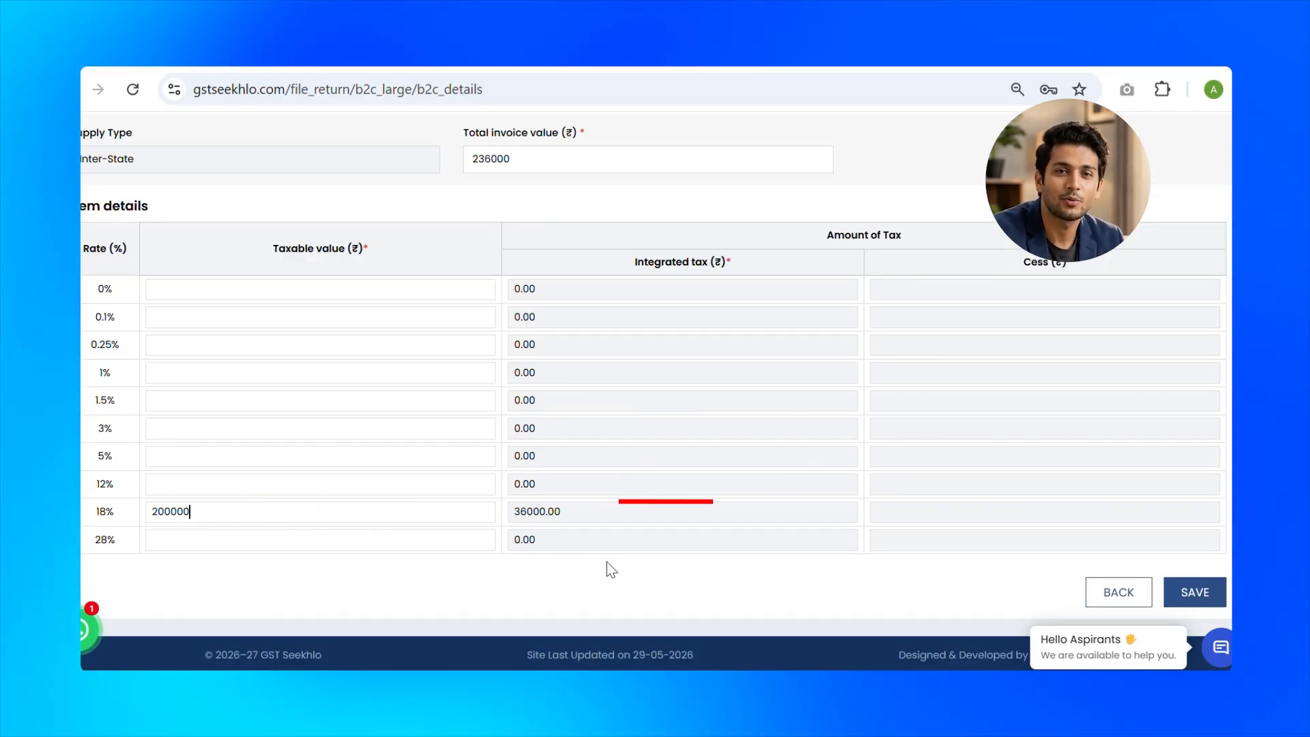
{"action": "left_click", "coordinate": [1200, 599]}
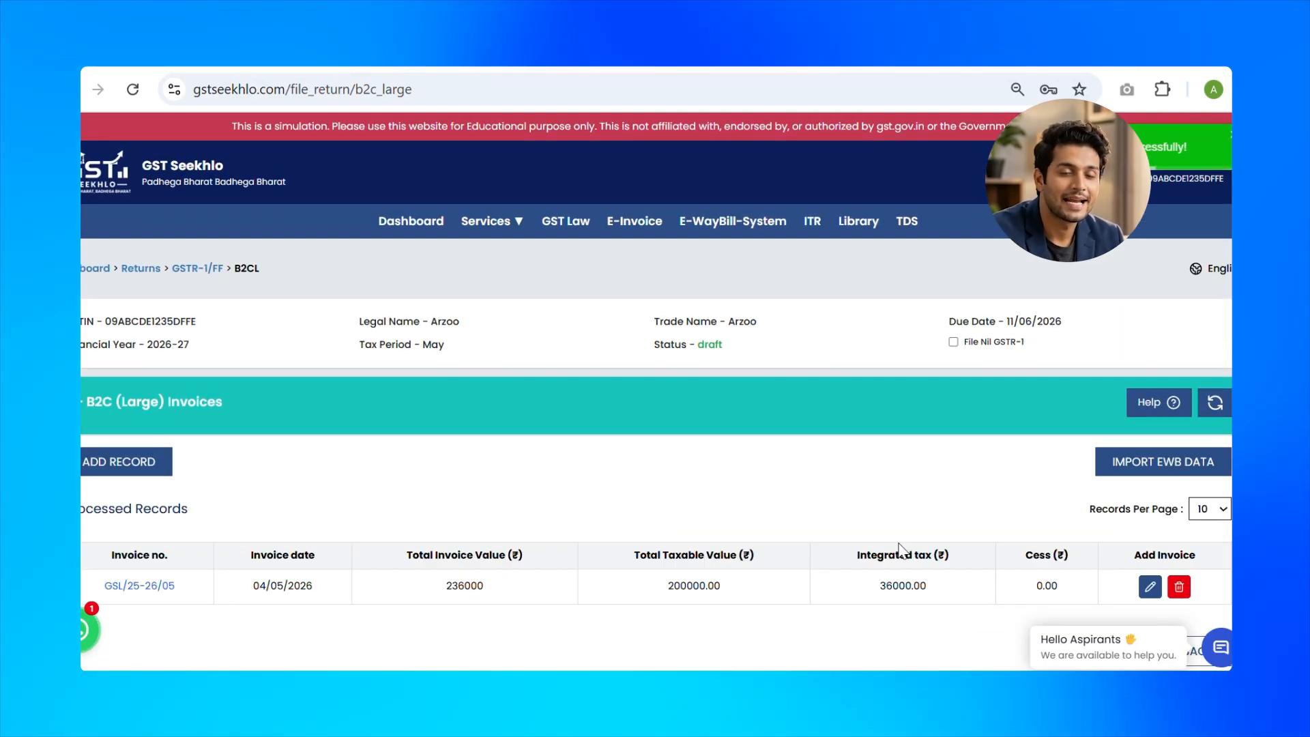
{"action": "scroll", "coordinate": [901, 548], "scroll_direction": "down", "scroll_amount": 3}
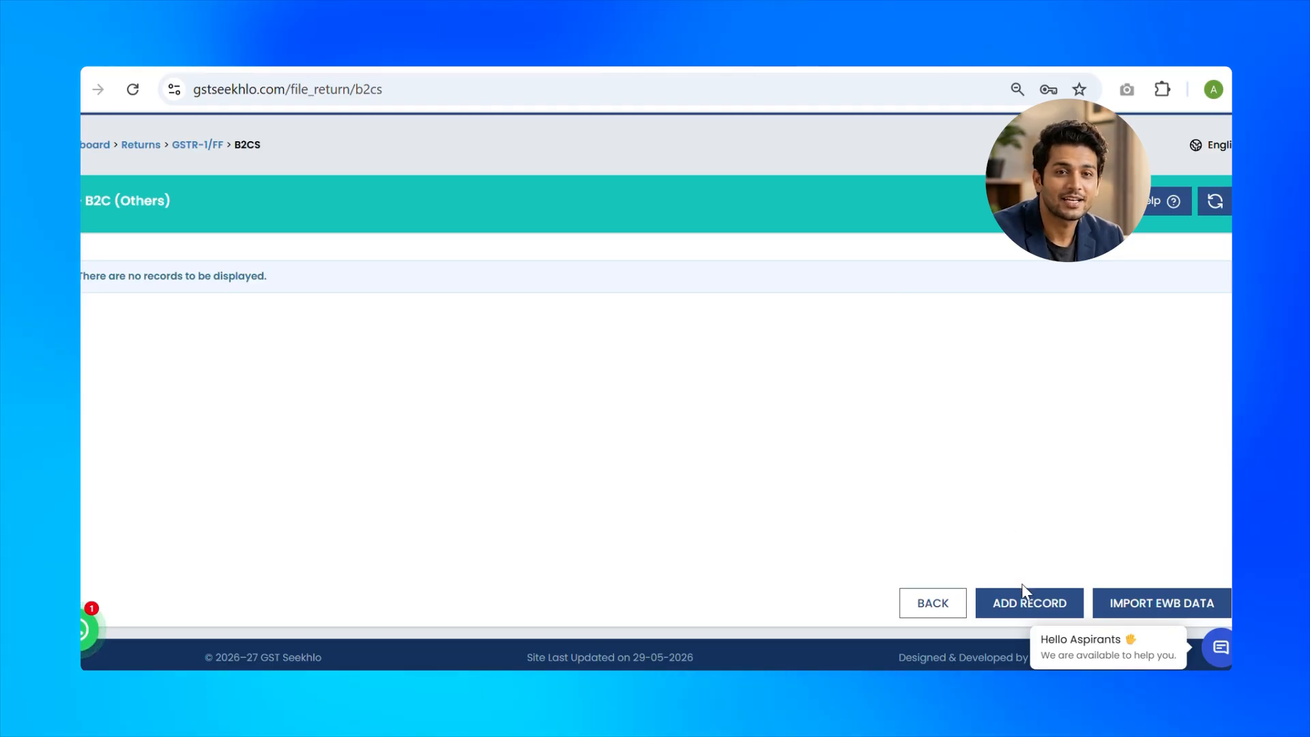
Save a B2C (Others) record for 10-Bihar with taxable value 1180 at 18%
{"action": "left_click", "coordinate": [1026, 603]}
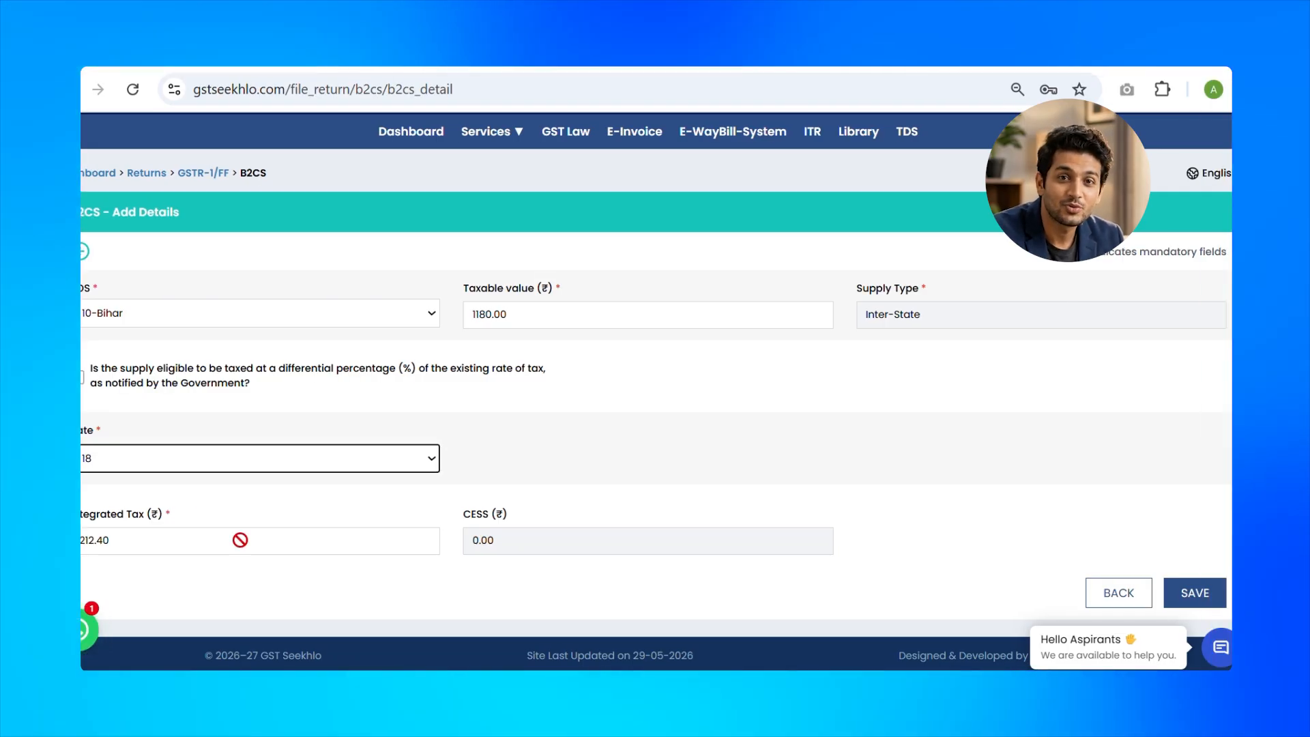
{"action": "left_click", "coordinate": [1195, 592]}
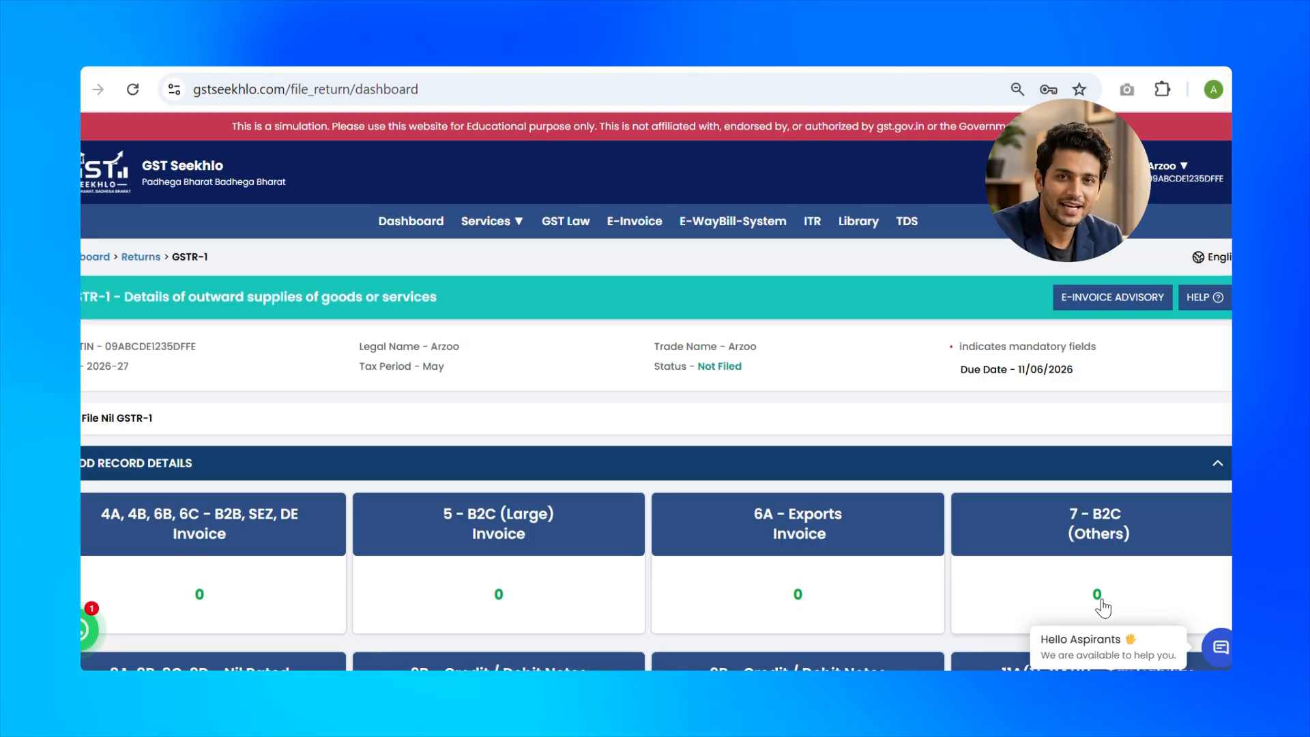
Save registered credit note CDN/25-26/01 dated 25-05-2026: value 4720, 4000 taxable at 18%
{"action": "scroll", "coordinate": [1103, 604], "scroll_direction": "down", "scroll_amount": 5}
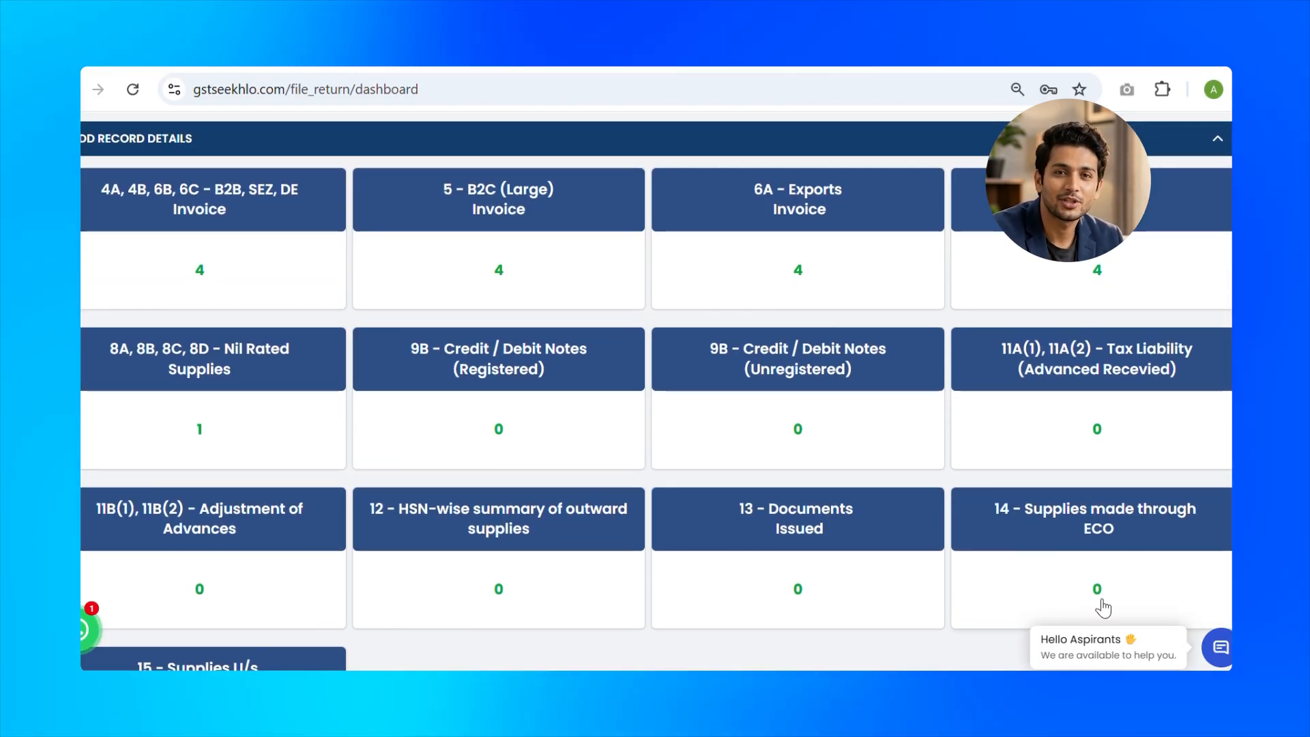
{"action": "left_click", "coordinate": [498, 369]}
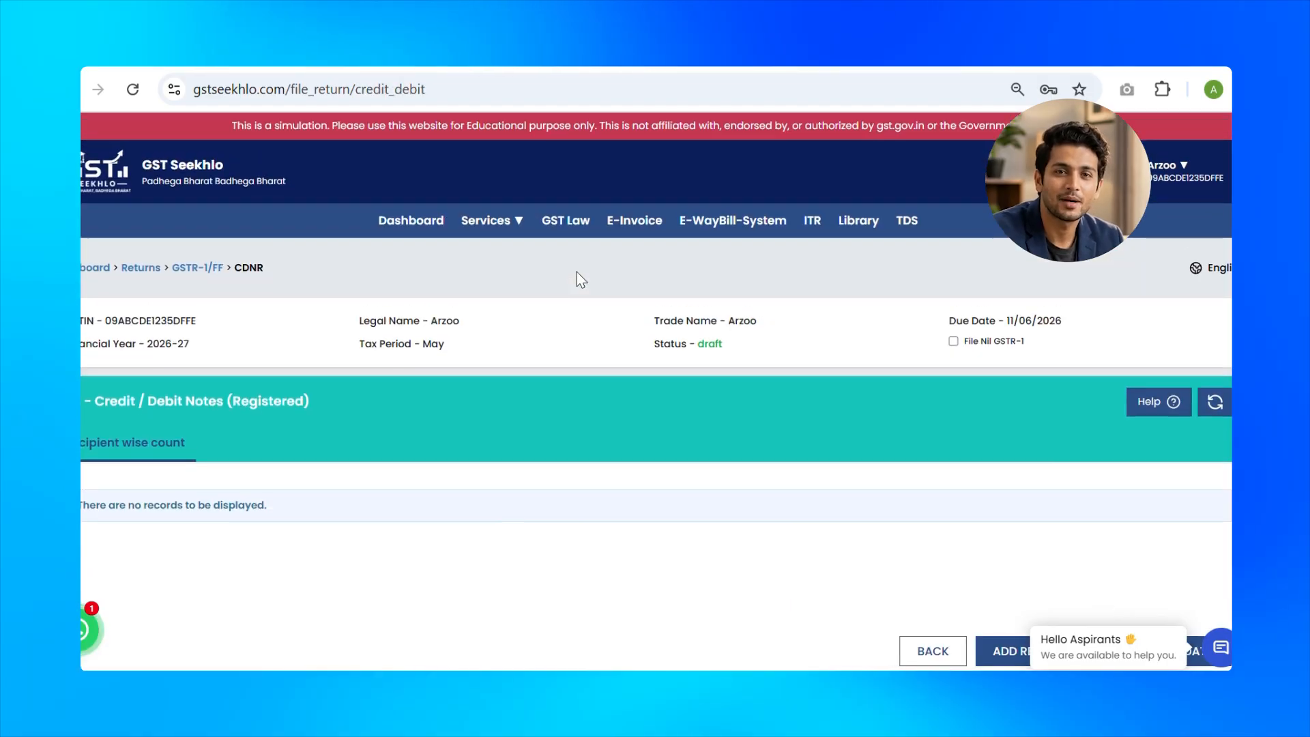
{"action": "scroll", "coordinate": [576, 271], "scroll_direction": "down", "scroll_amount": 3}
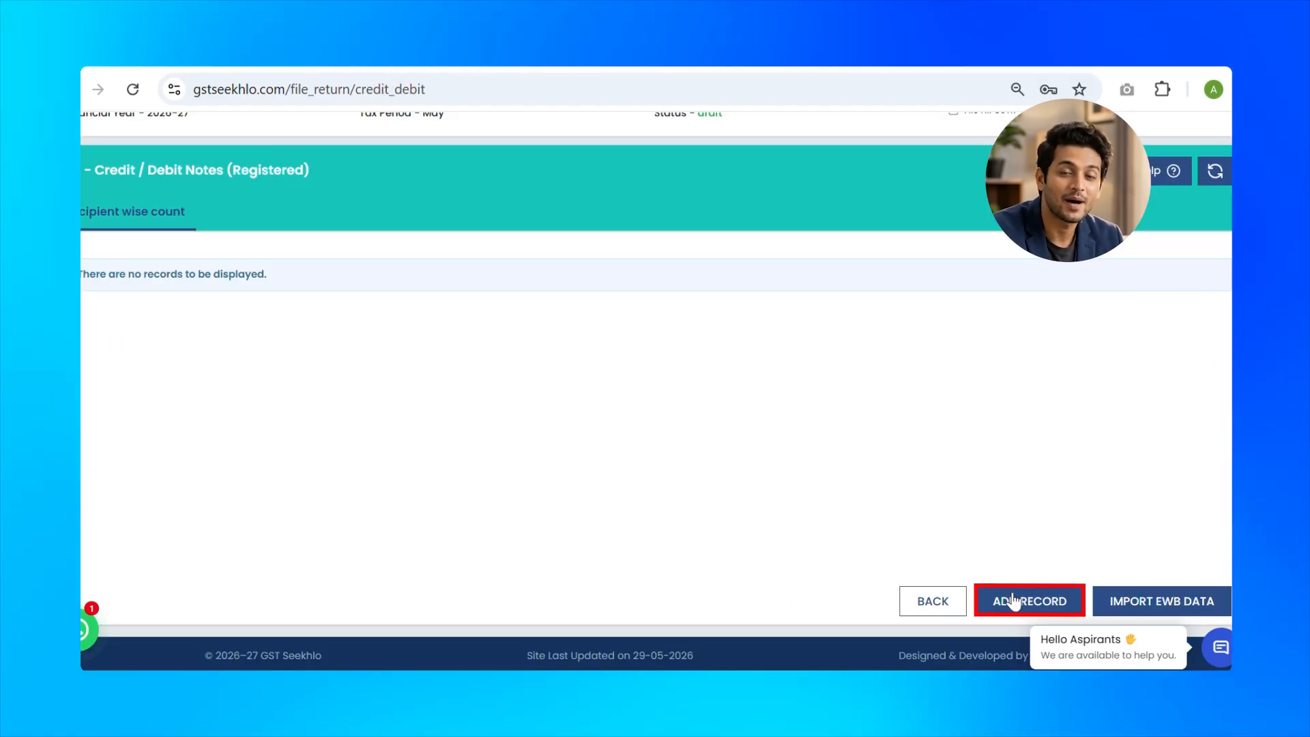
{"action": "left_click", "coordinate": [1013, 600]}
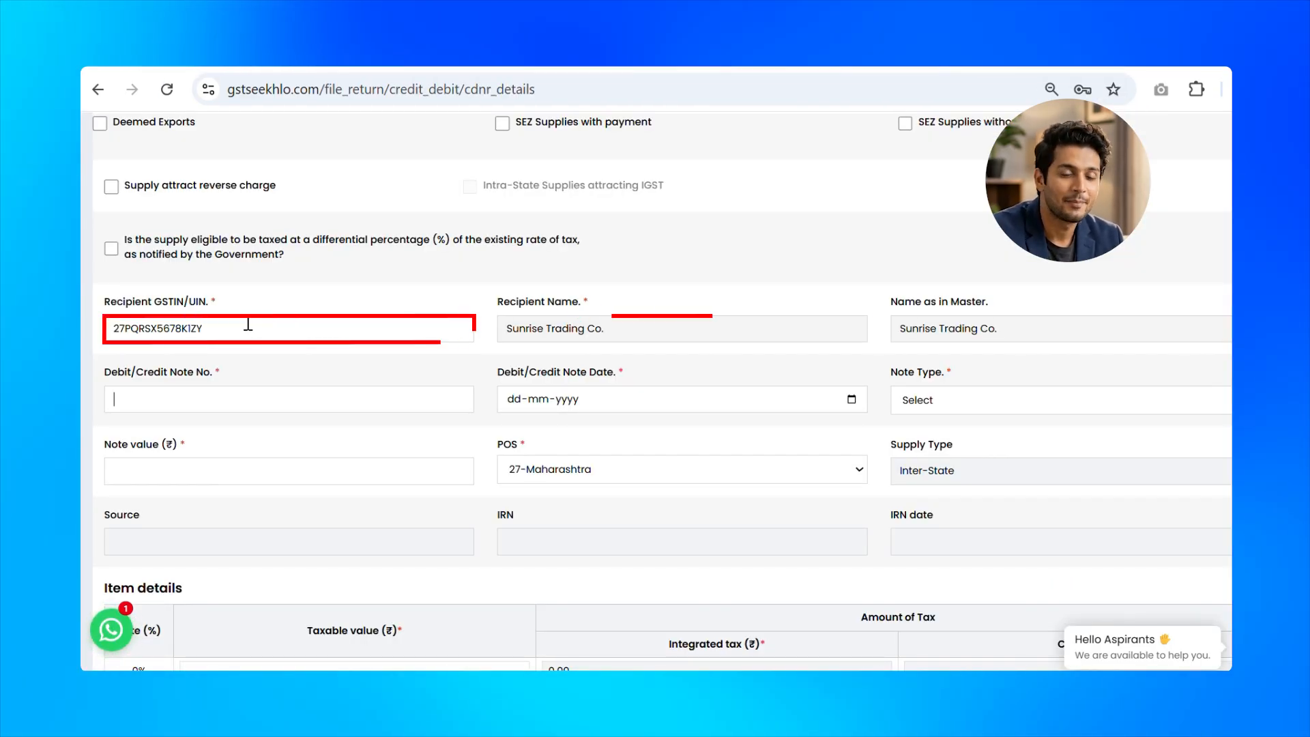
{"action": "type", "text": "CDN/25-26/01"}
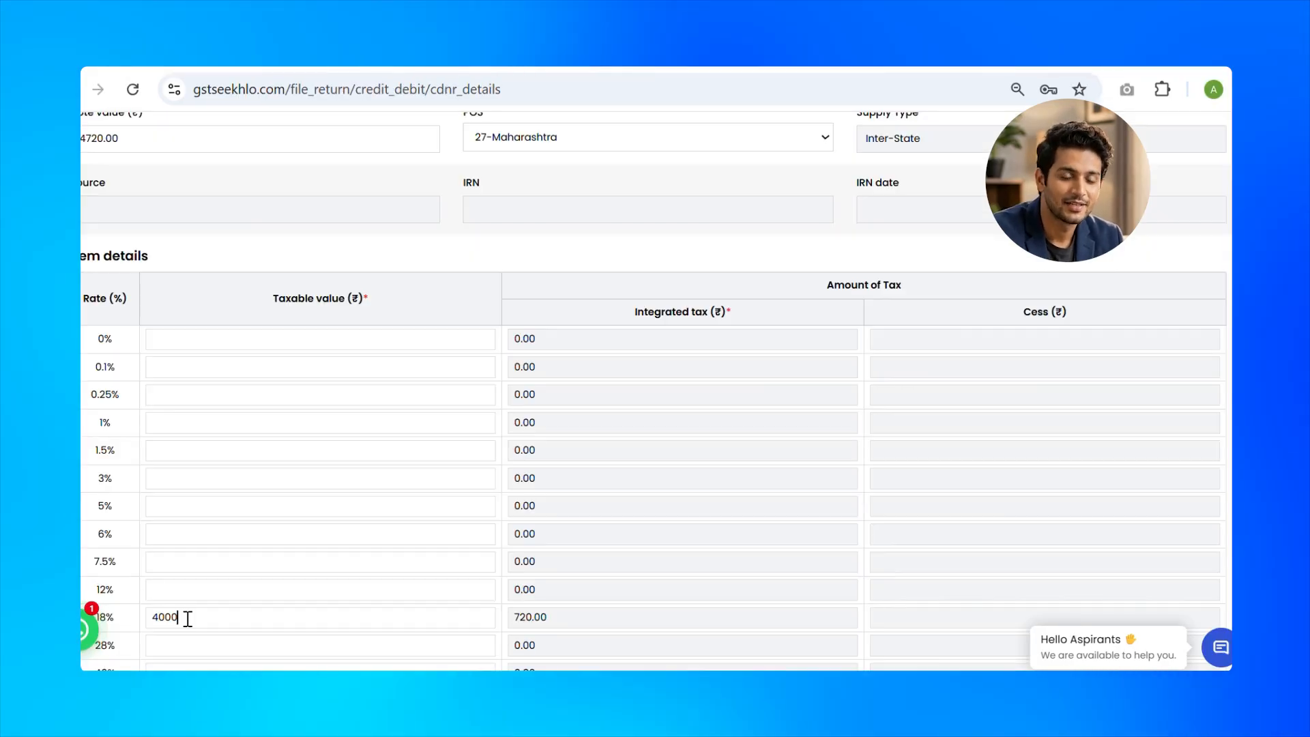
{"action": "scroll", "coordinate": [184, 616], "scroll_direction": "down", "scroll_amount": 2}
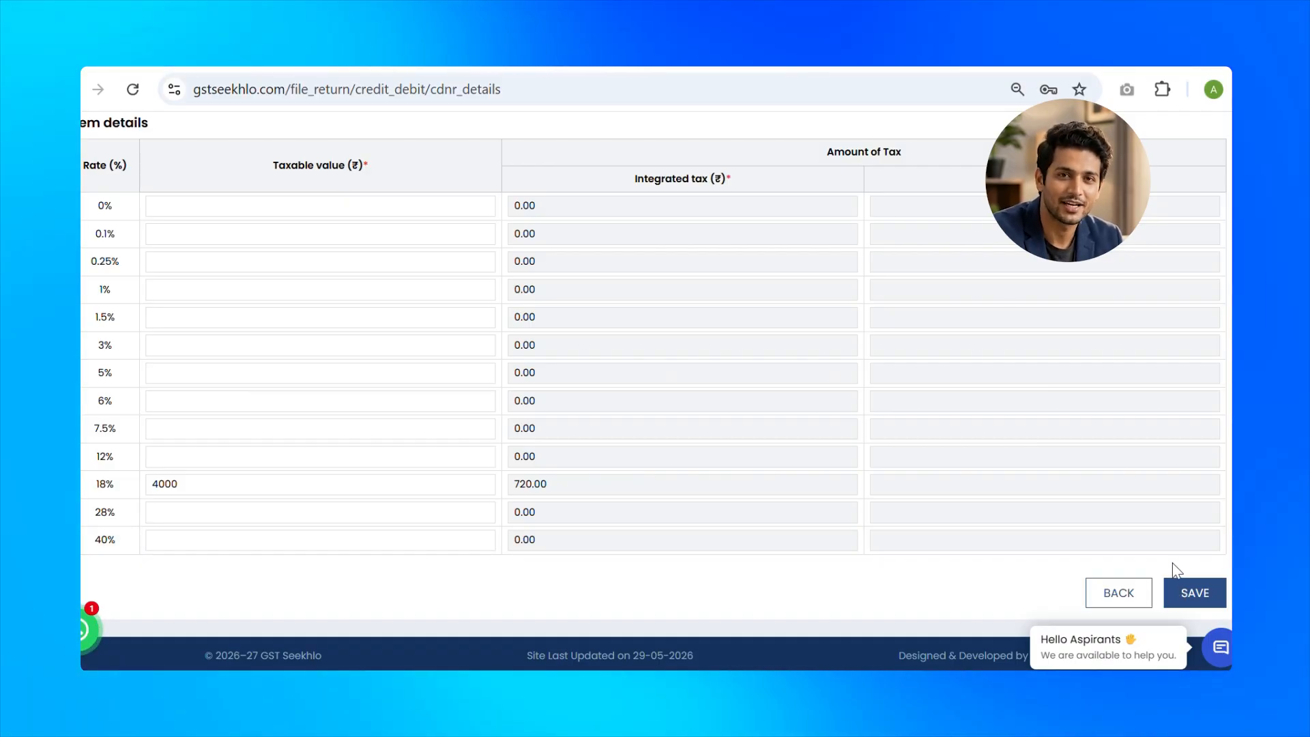
{"action": "left_click", "coordinate": [1188, 594]}
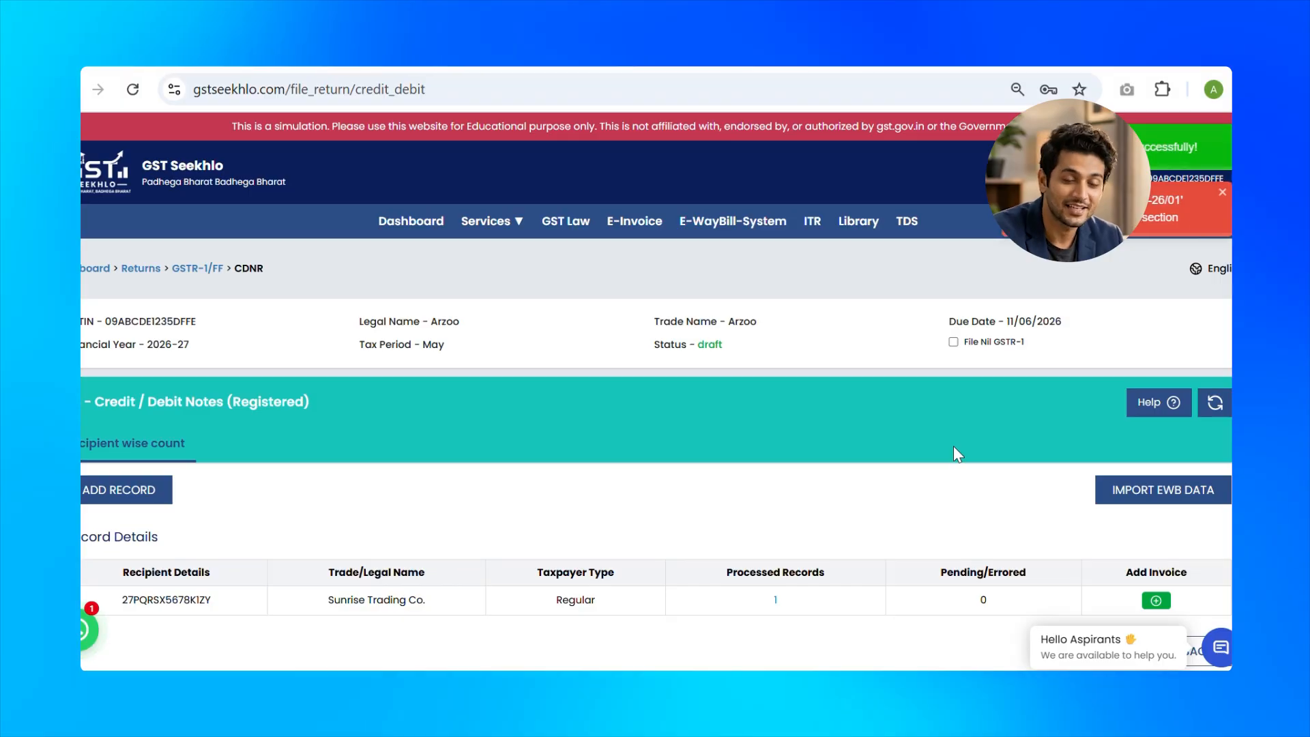
{"action": "scroll", "coordinate": [954, 449], "scroll_direction": "down", "scroll_amount": 3}
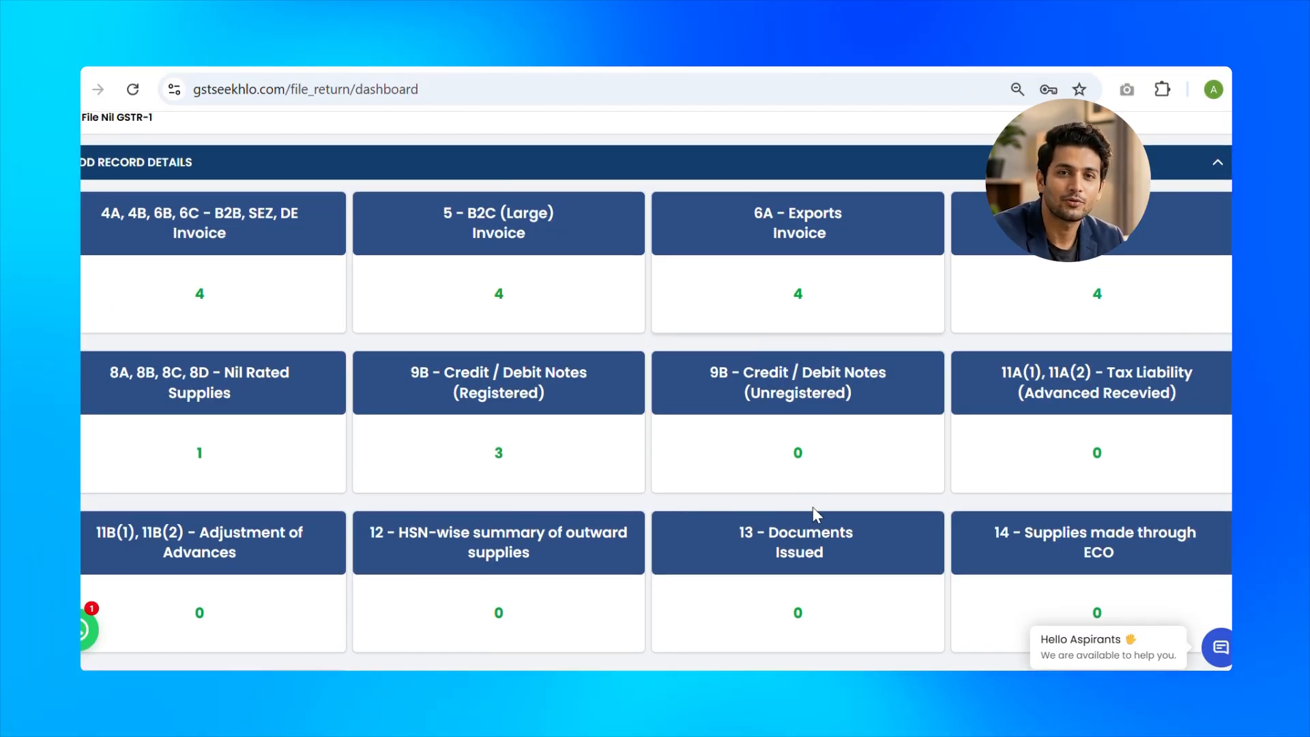
Save unregistered B2CL credit note CDN/25-26/03 for Bihar, 1000 taxable at 18%, after fixing a mistyped 10000
{"action": "left_click", "coordinate": [799, 413]}
{"action": "scroll", "coordinate": [799, 413], "scroll_direction": "down", "scroll_amount": 2}
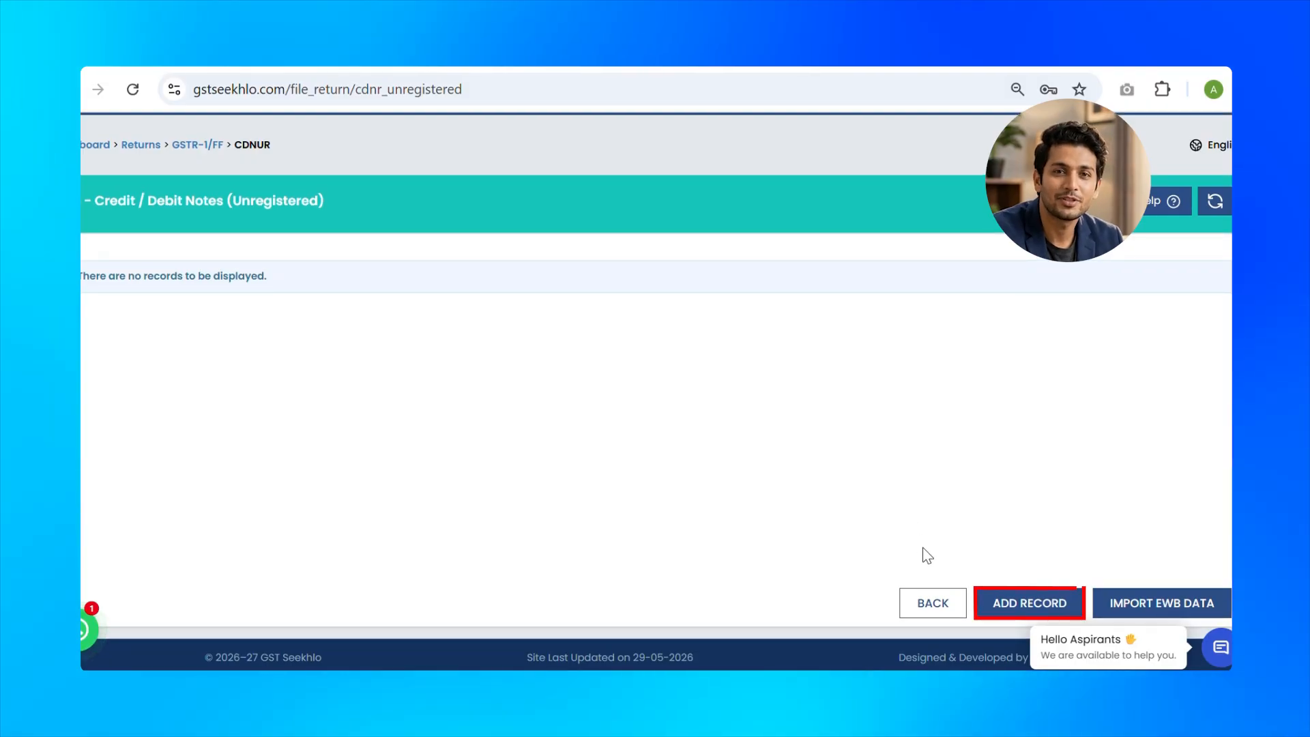
{"action": "left_click", "coordinate": [1016, 605]}
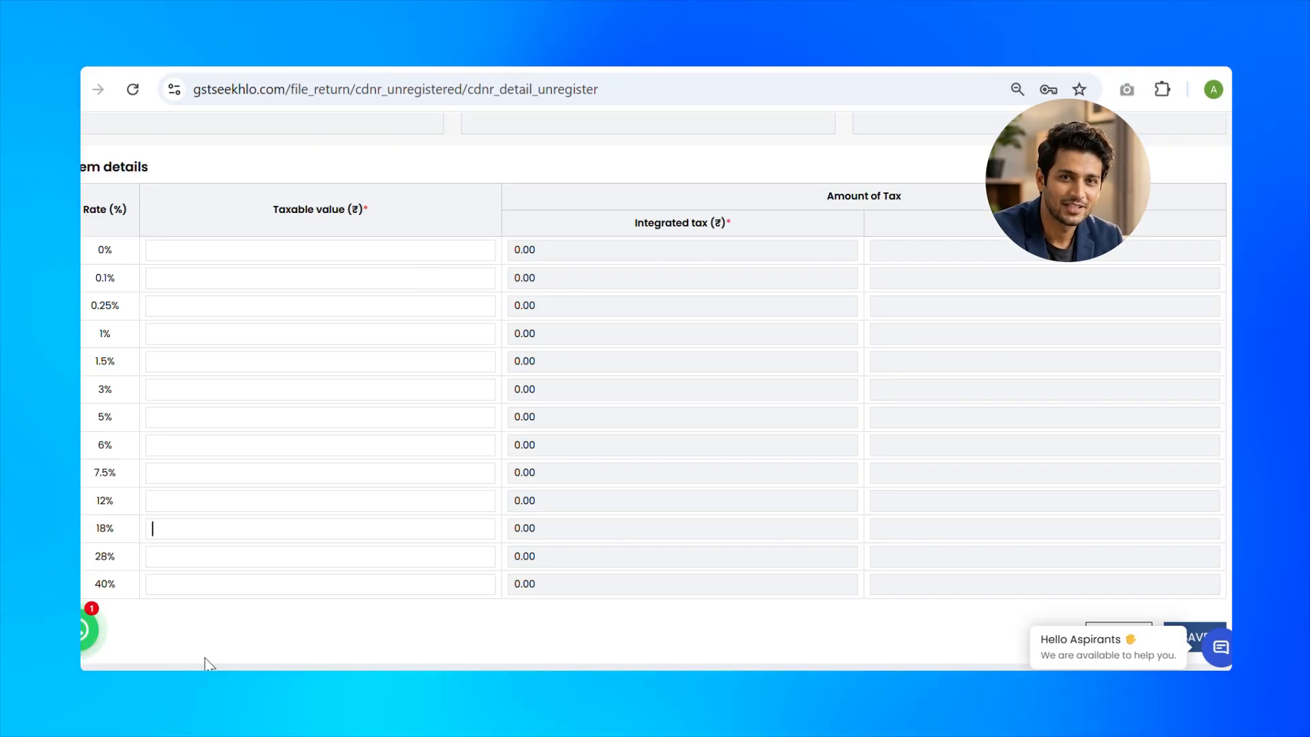
{"action": "type", "text": "10000"}
{"action": "key", "text": "BackSpace"}
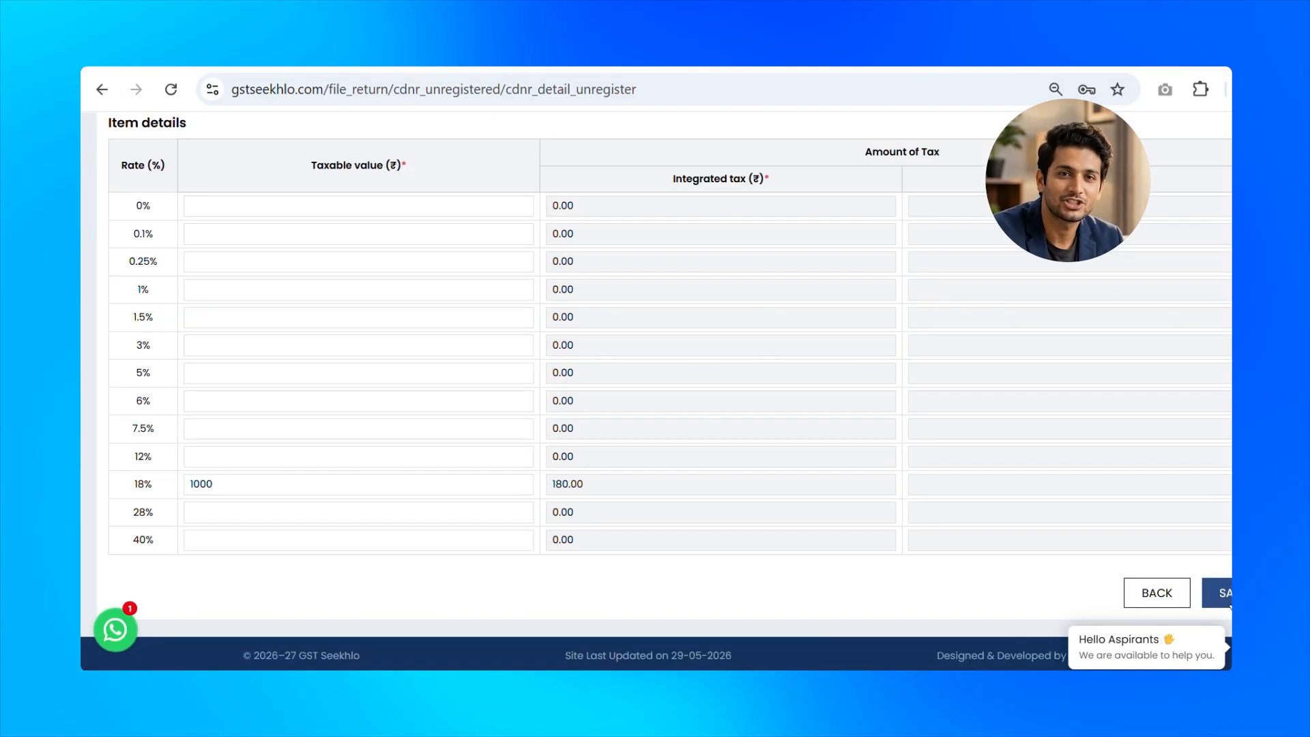
{"action": "left_click", "coordinate": [1226, 594]}
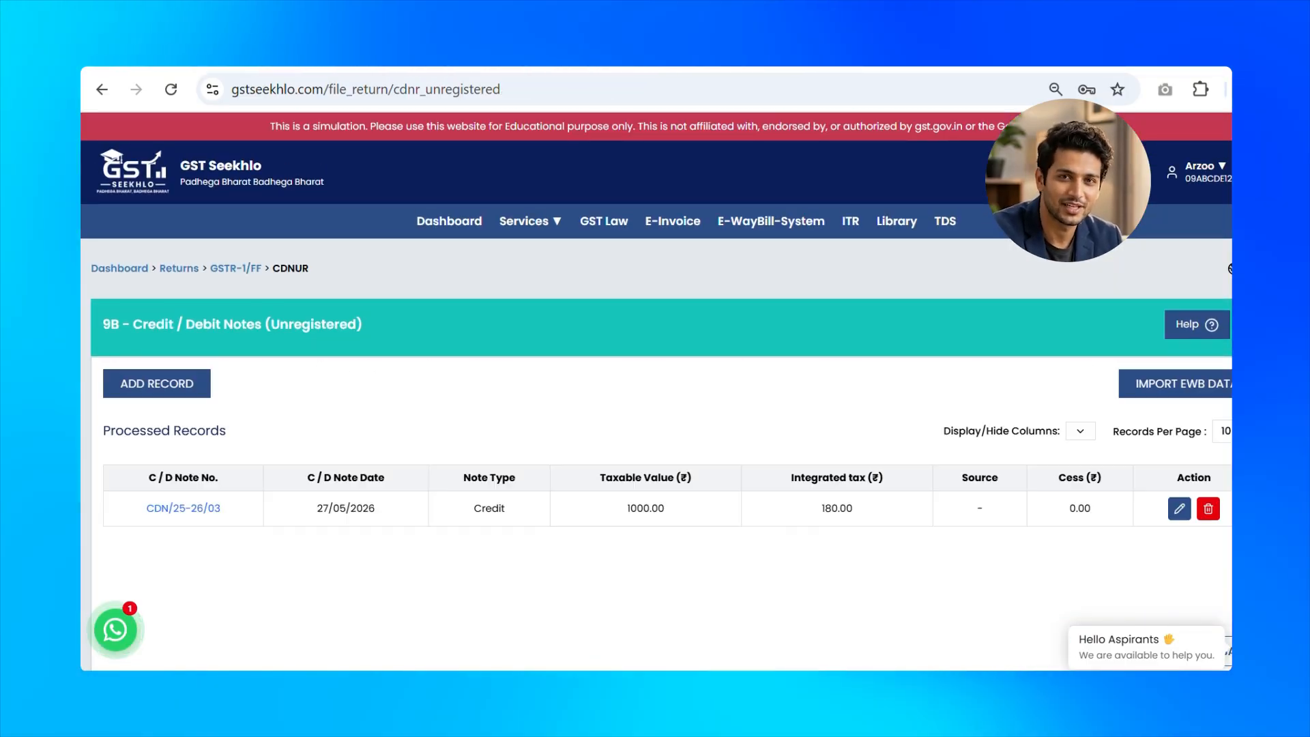
{"action": "left_click", "coordinate": [174, 392]}
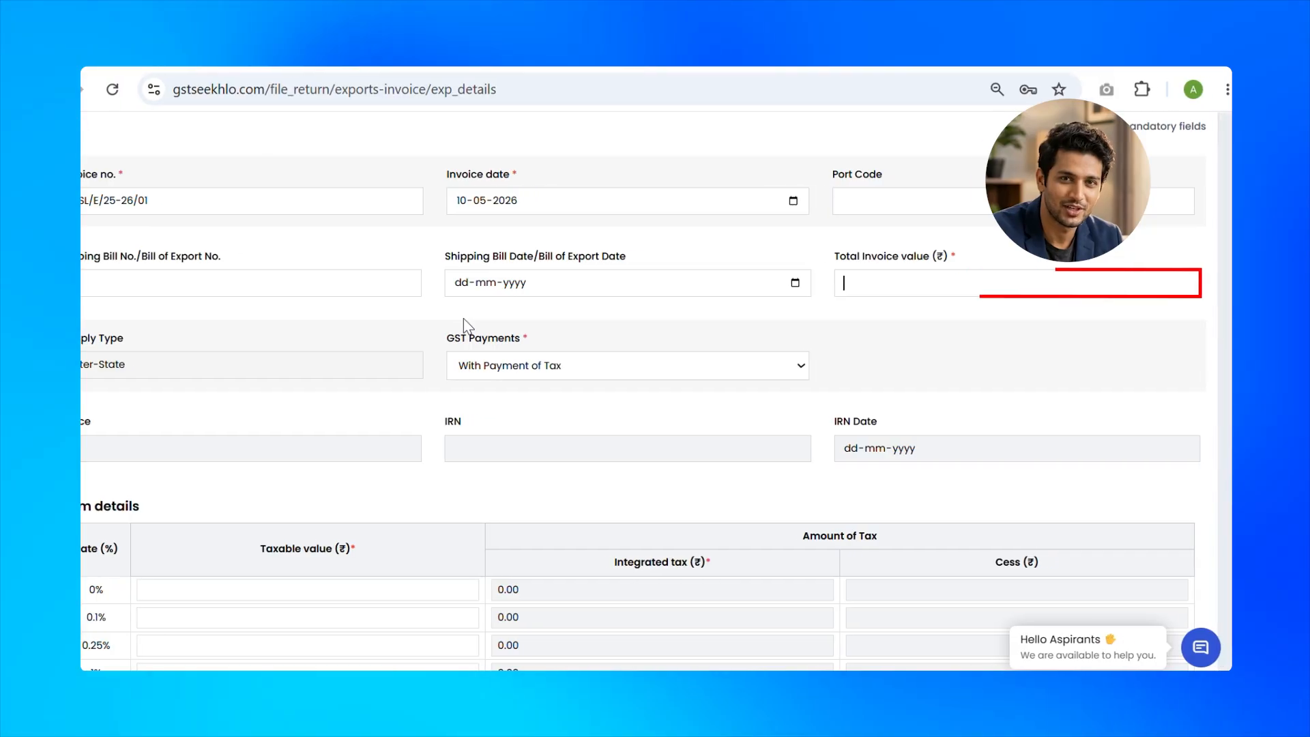
Save export invoice GSL/E/25-26/02 without payment of tax, with 50000 taxable at 0%
{"action": "type", "text": "40000"}
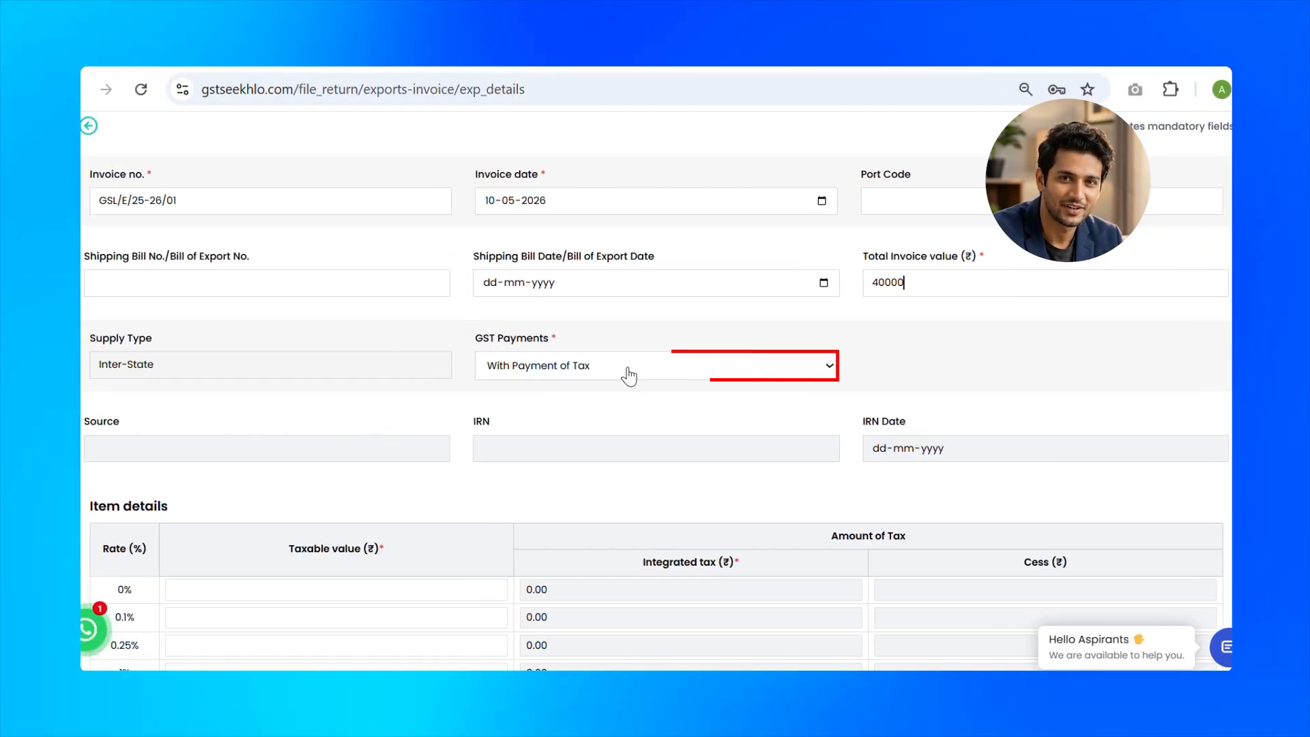
{"action": "left_click", "coordinate": [625, 369]}
{"action": "left_click", "coordinate": [587, 410]}
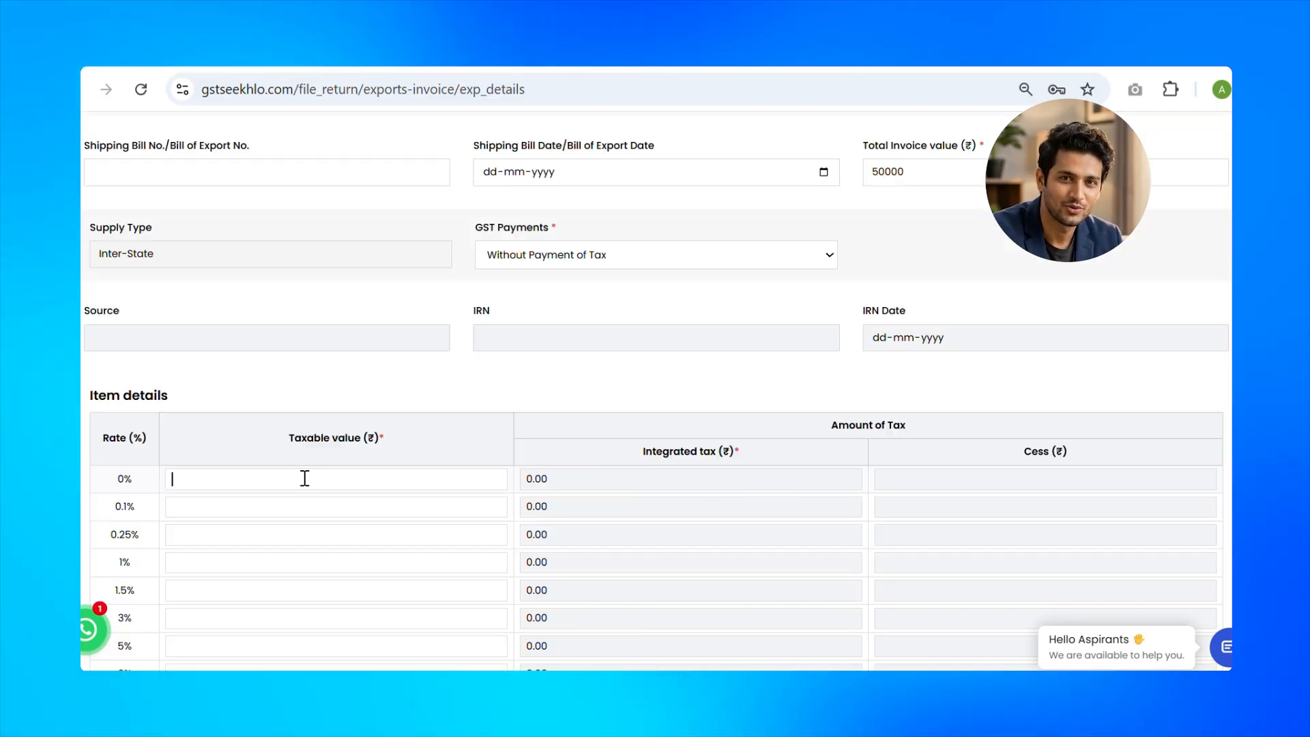
{"action": "type", "text": "50000"}
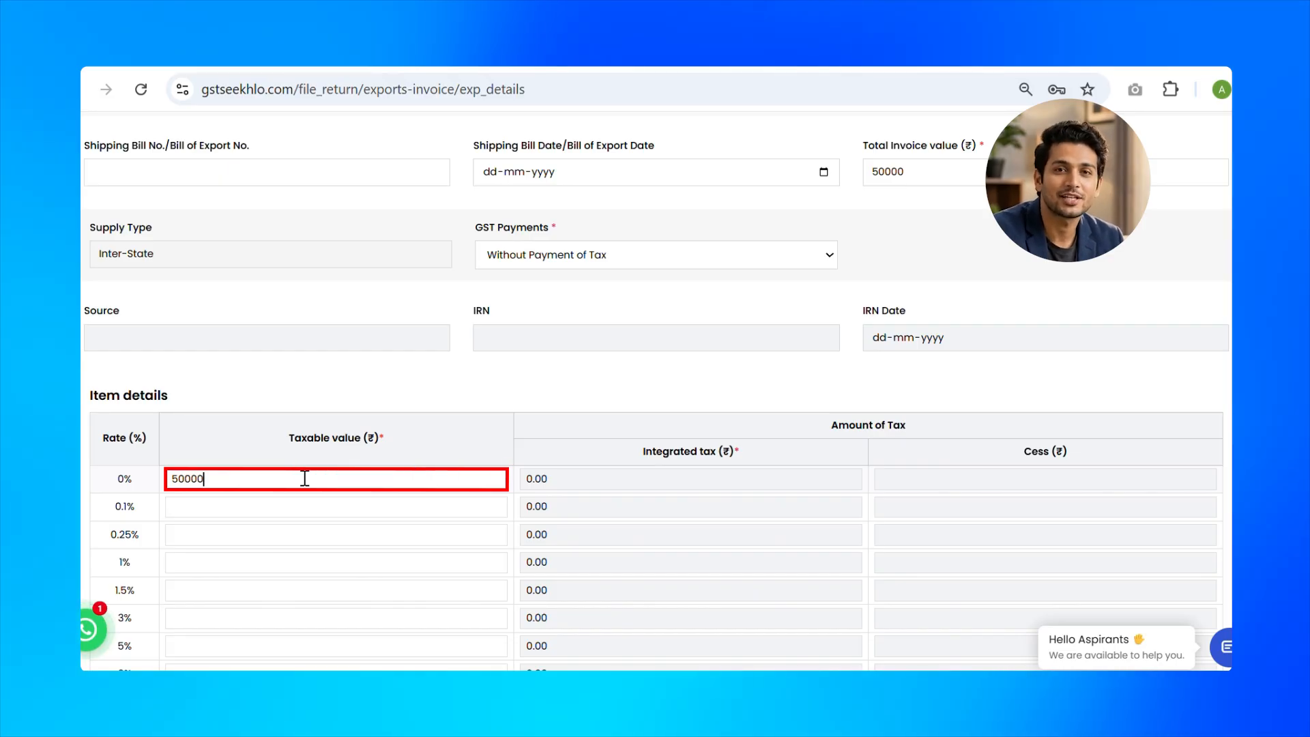
{"action": "left_click", "coordinate": [554, 402]}
{"action": "scroll", "coordinate": [564, 397], "scroll_direction": "down", "scroll_amount": 4}
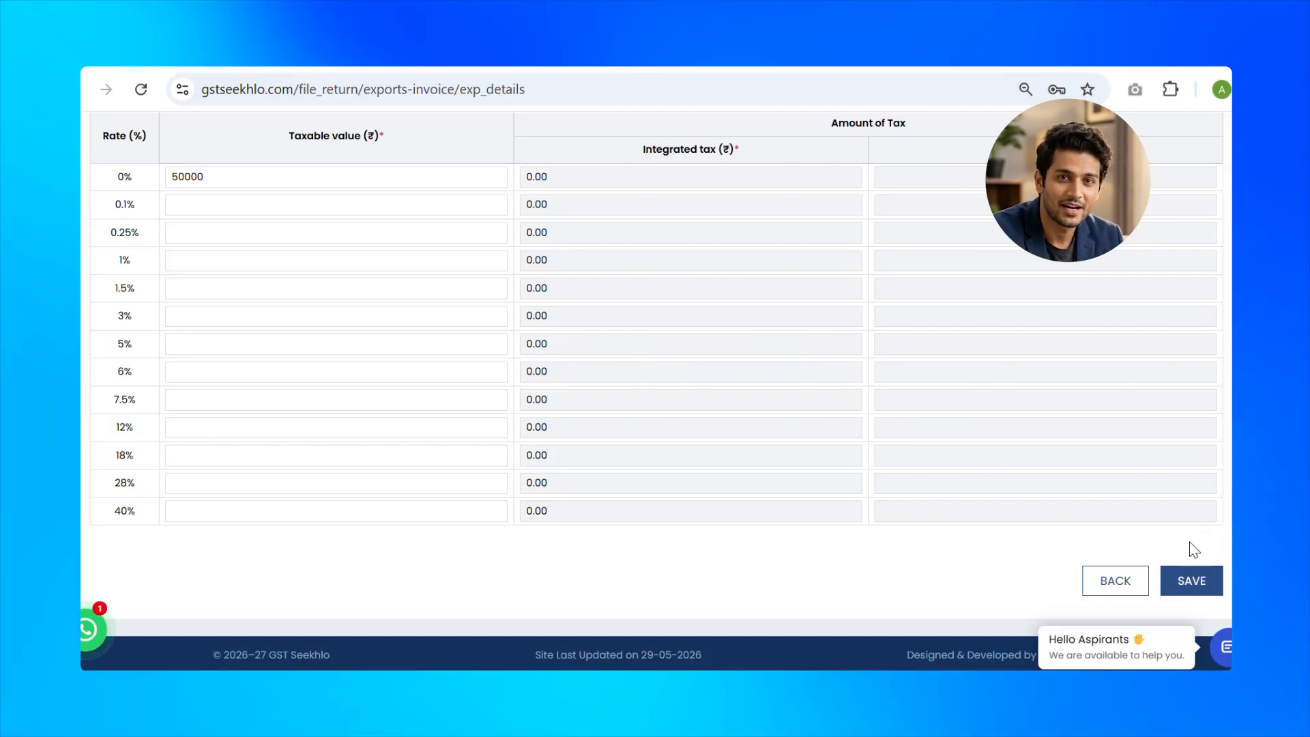
{"action": "left_click", "coordinate": [1189, 578]}
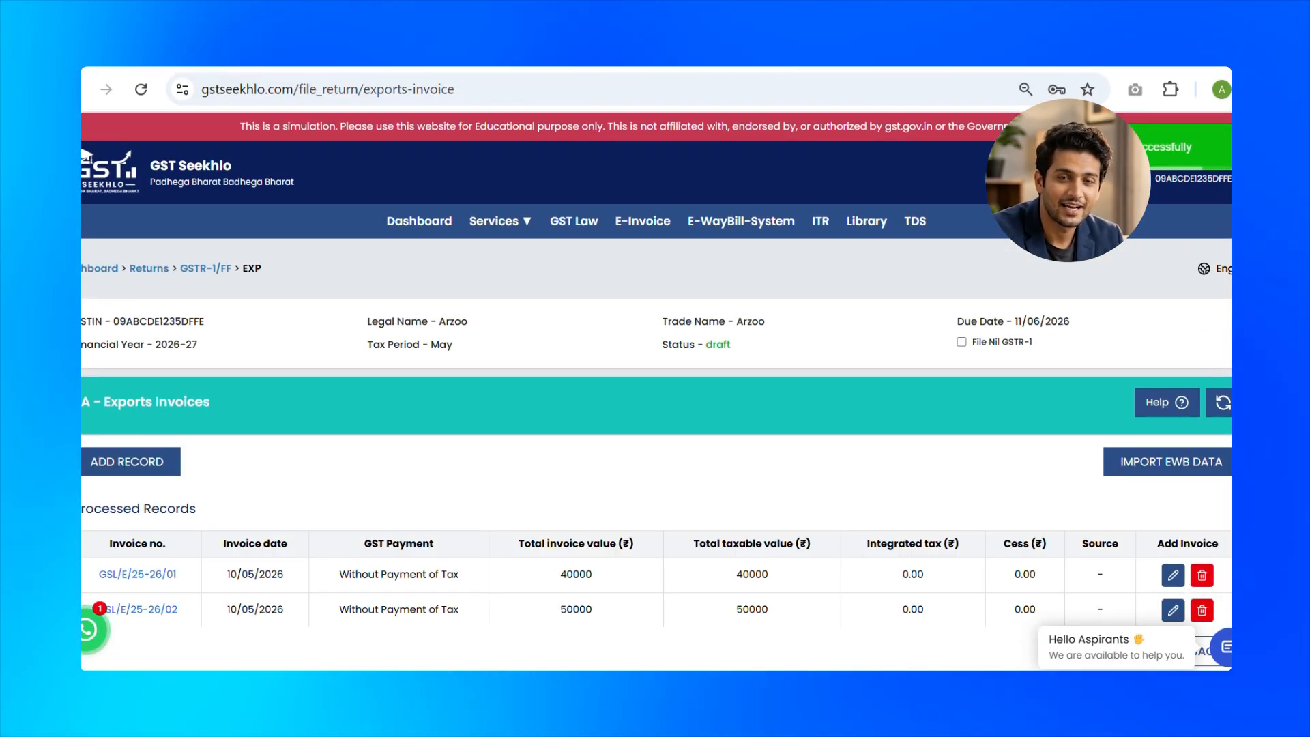
Scroll down the Exports page to get back to the GSTR-1 dashboard
{"action": "scroll", "coordinate": [334, 336], "scroll_direction": "down", "scroll_amount": 3}
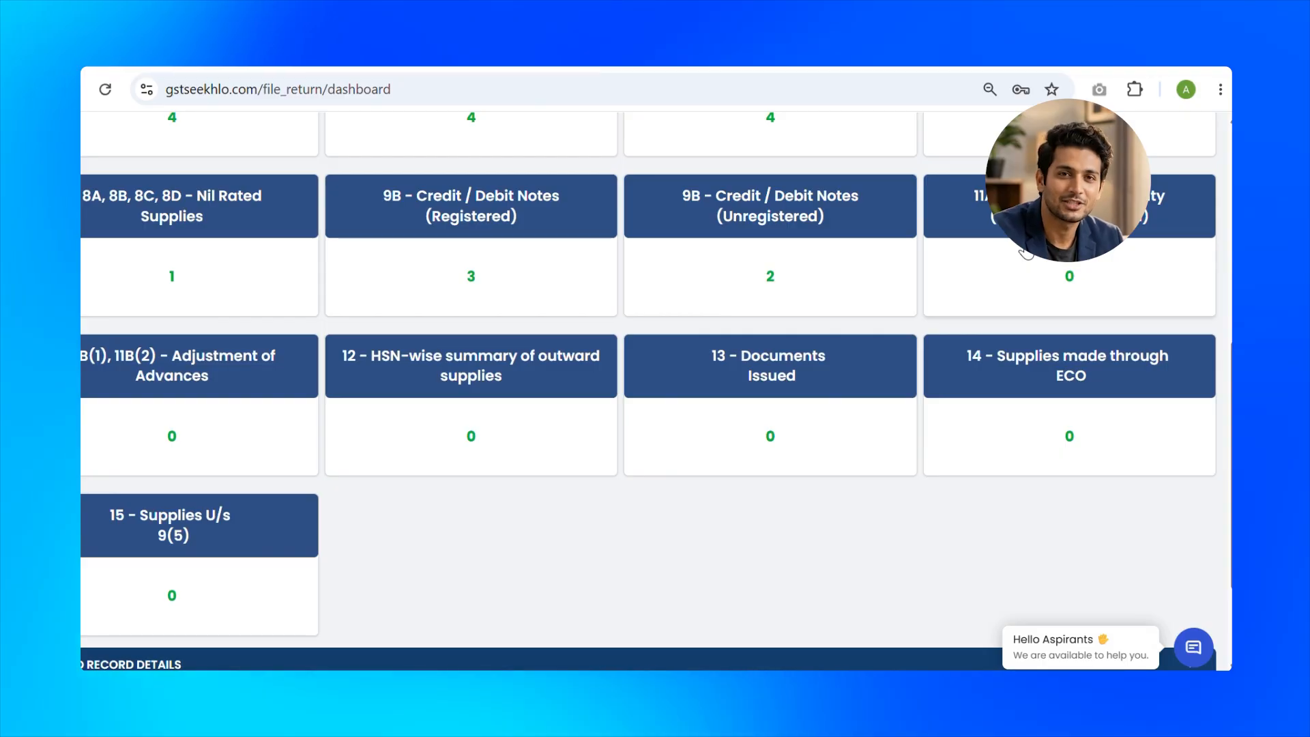
Add and save a 6000 advance for 02-Himachal Pradesh at 18% under table 11A
{"action": "left_click", "coordinate": [1025, 252]}
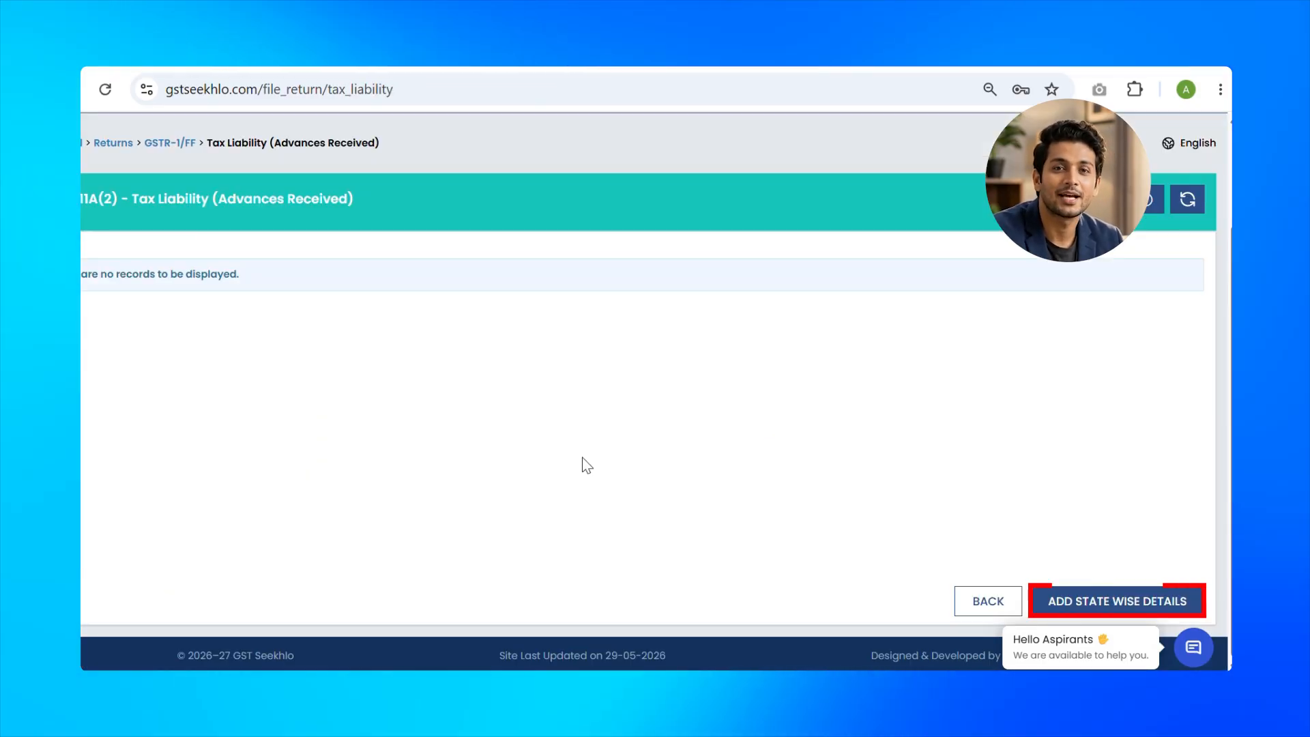
{"action": "left_click", "coordinate": [1143, 603]}
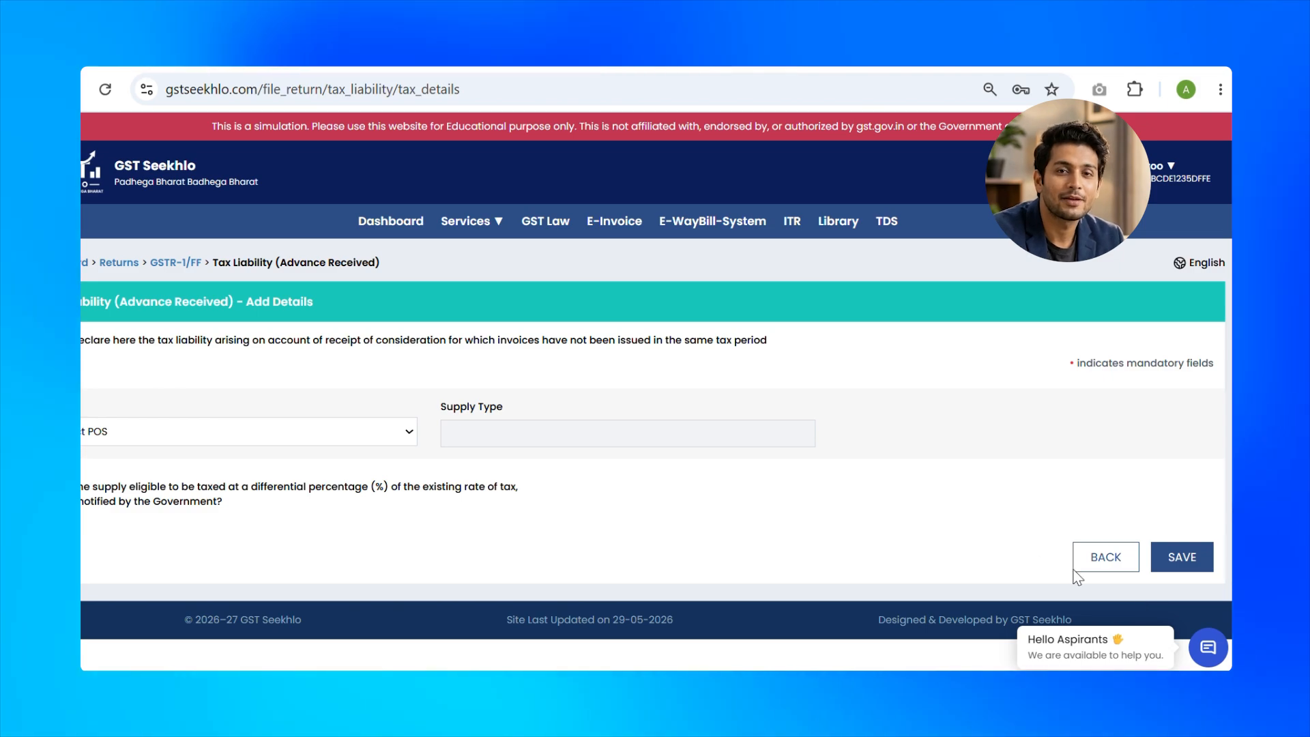
{"action": "left_click", "coordinate": [273, 432]}
{"action": "left_click", "coordinate": [316, 89]}
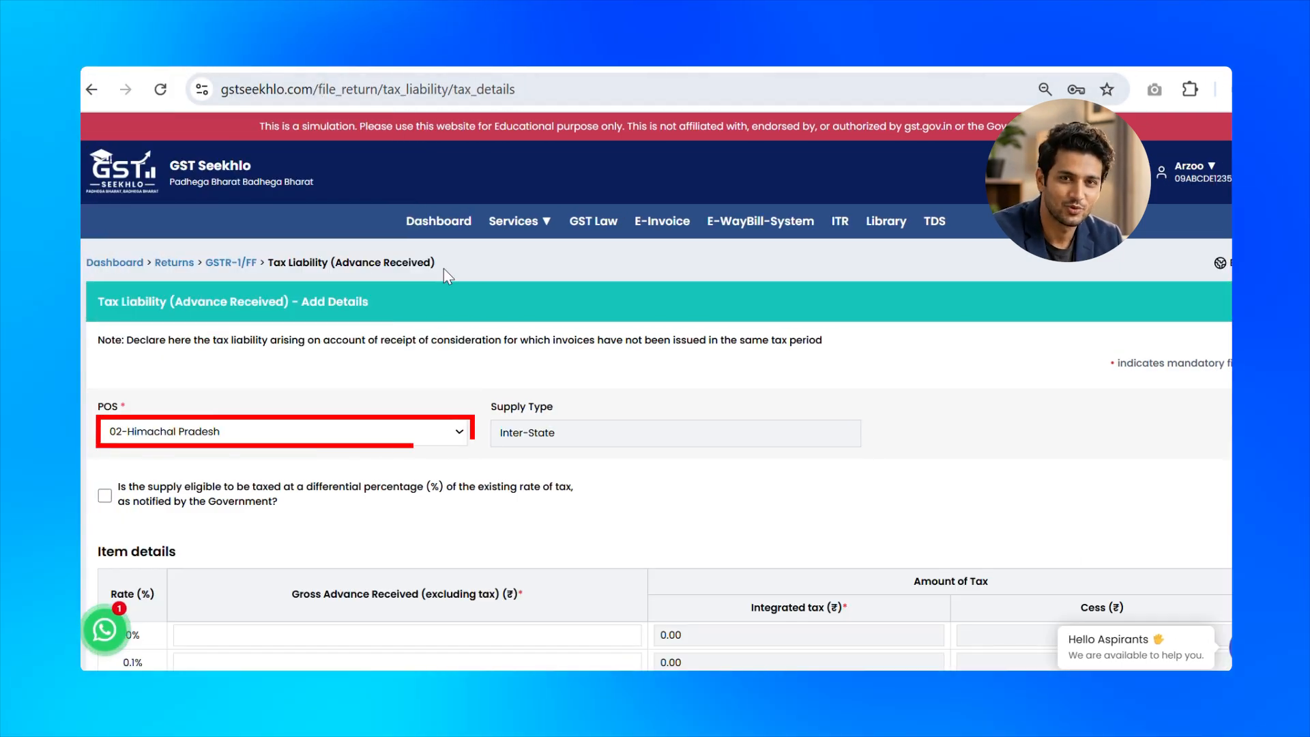
{"action": "scroll", "coordinate": [617, 506], "scroll_direction": "down", "scroll_amount": 5}
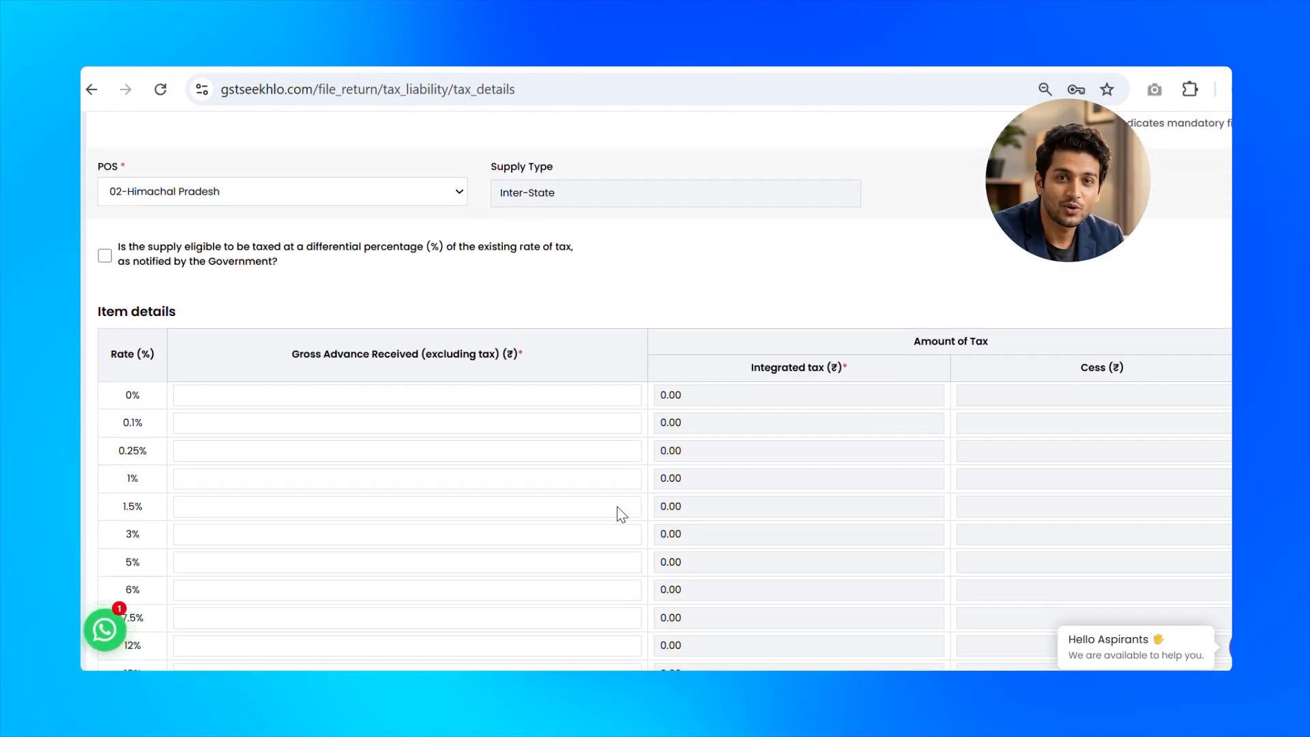
{"action": "scroll", "coordinate": [617, 507], "scroll_direction": "down", "scroll_amount": 2}
{"action": "left_click", "coordinate": [400, 500]}
{"action": "type", "text": "6000"}
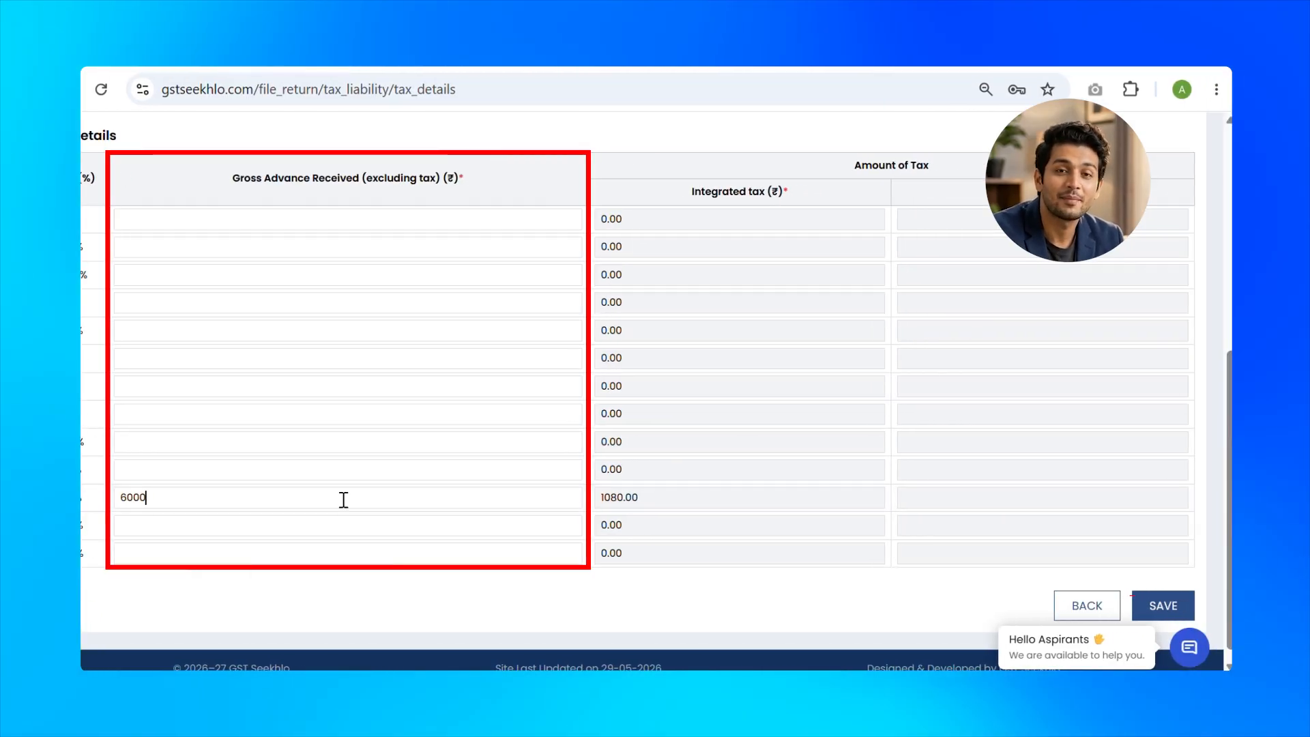
{"action": "left_click", "coordinate": [1158, 606]}
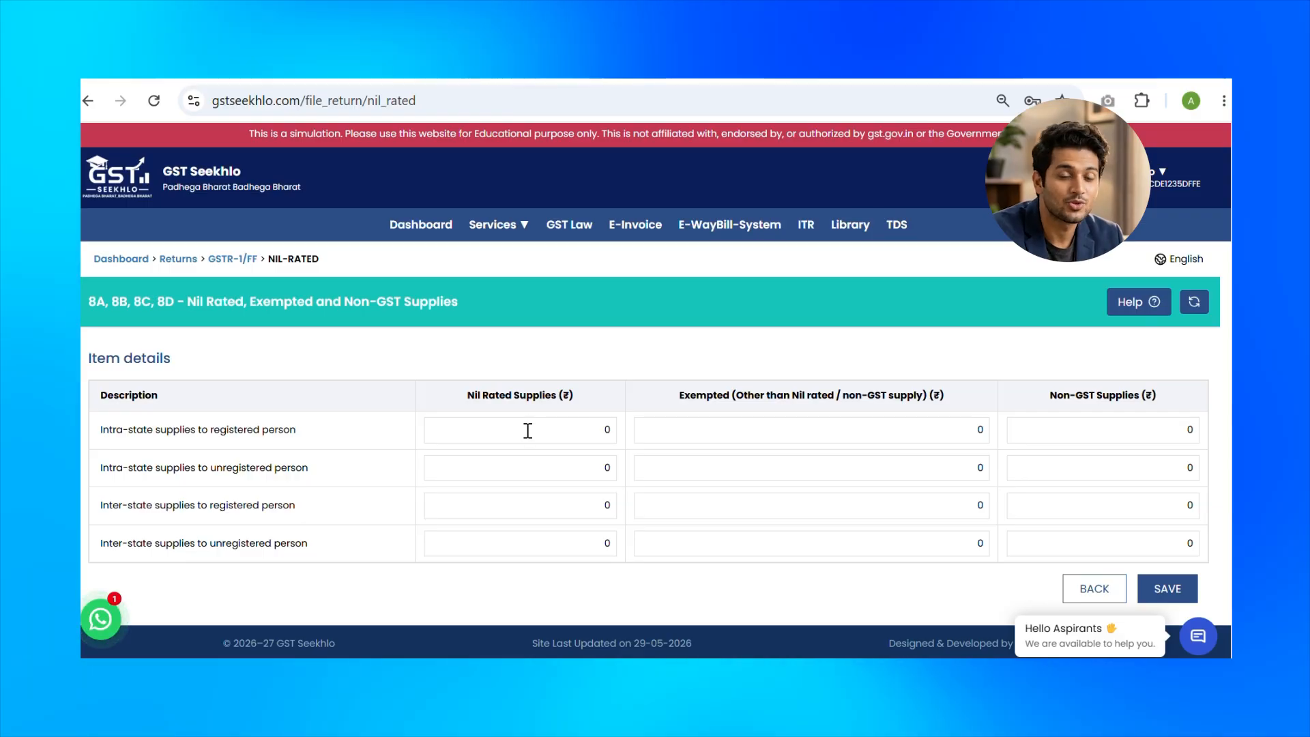
Start entering figures in the 8A-8D Nil Rated, Exempted and Non-GST supplies form
{"action": "left_click", "coordinate": [527, 430]}
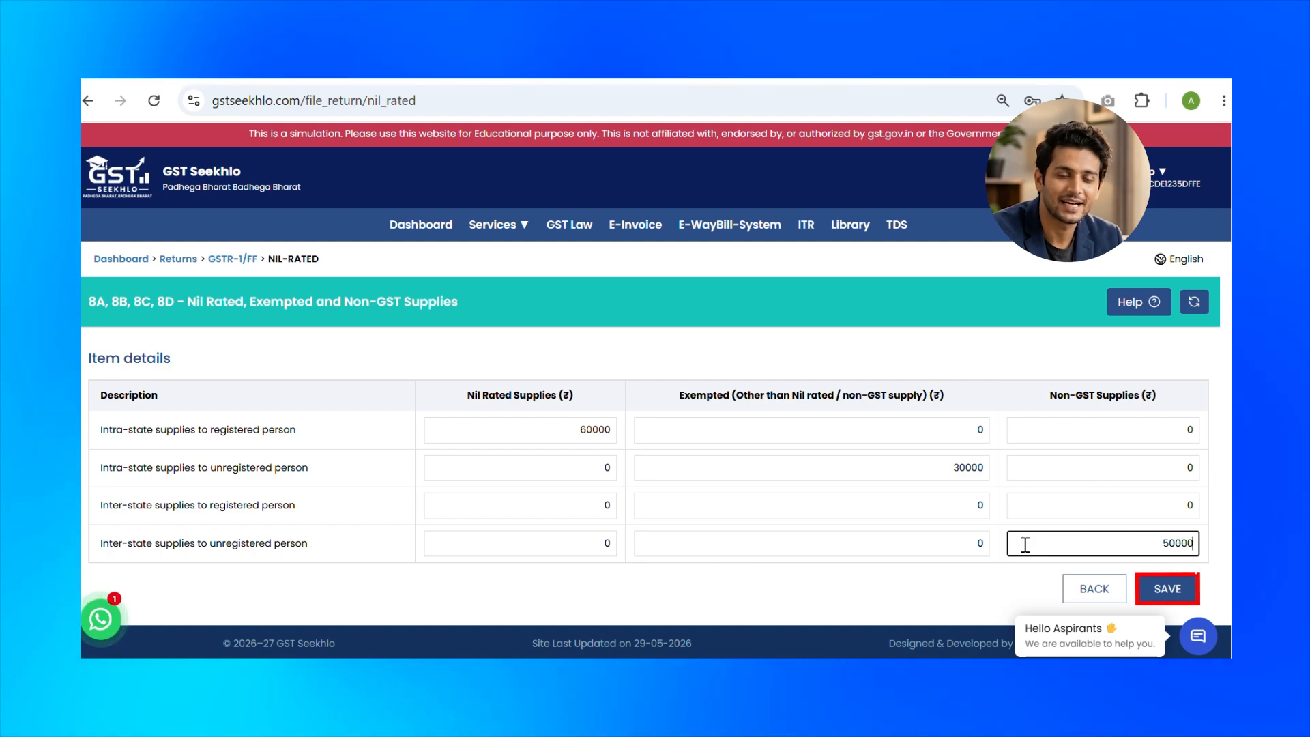
Save the nil-rated, exempted and non-GST figures, then go to the 12 - HSN-wise summary
{"action": "left_click", "coordinate": [1172, 589]}
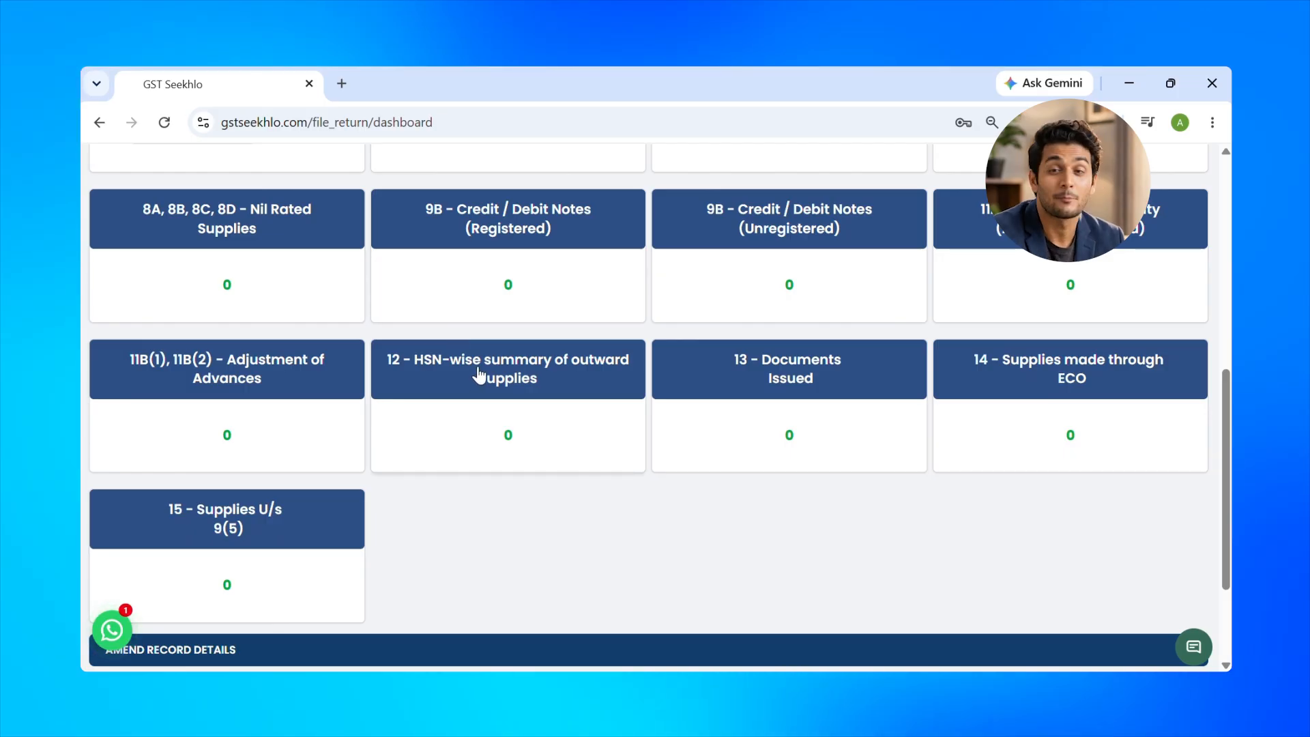
{"action": "left_click", "coordinate": [479, 374]}
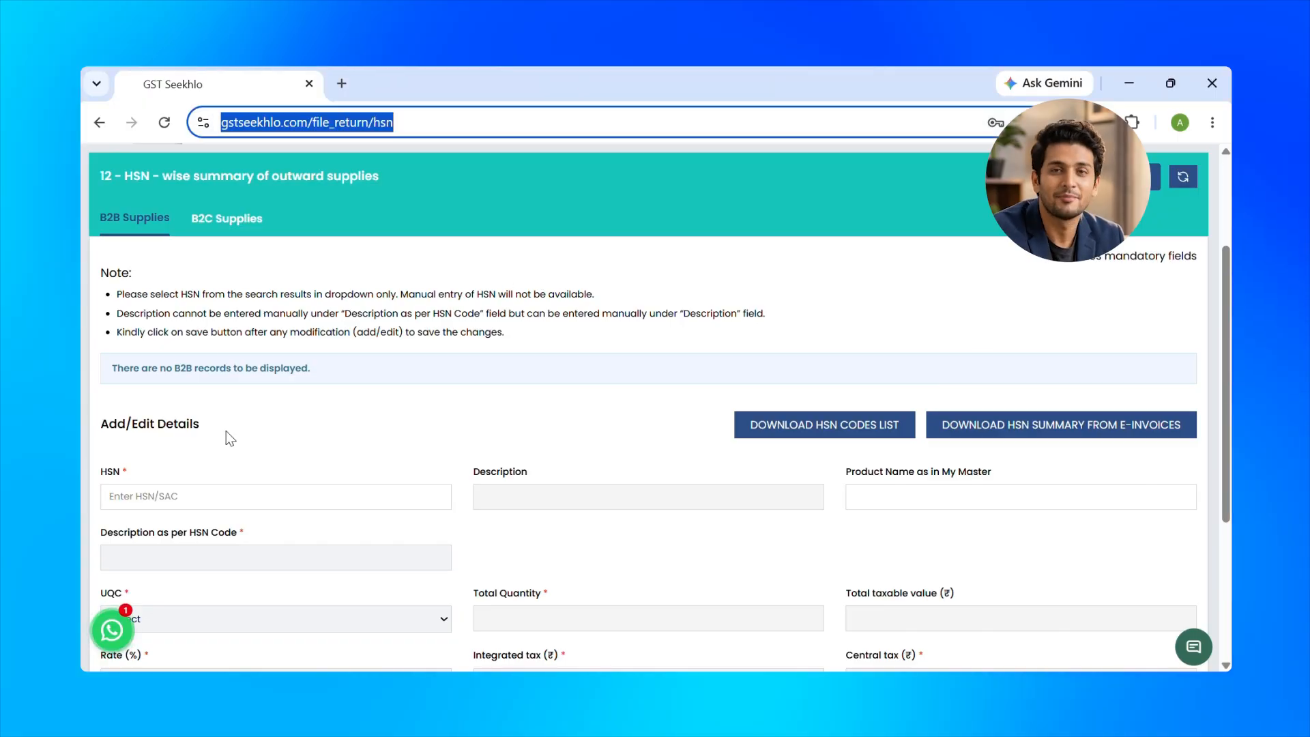
Select HSN code 998313 (IT consulting) for the B2B HSN summary entry
{"action": "left_click", "coordinate": [218, 503]}
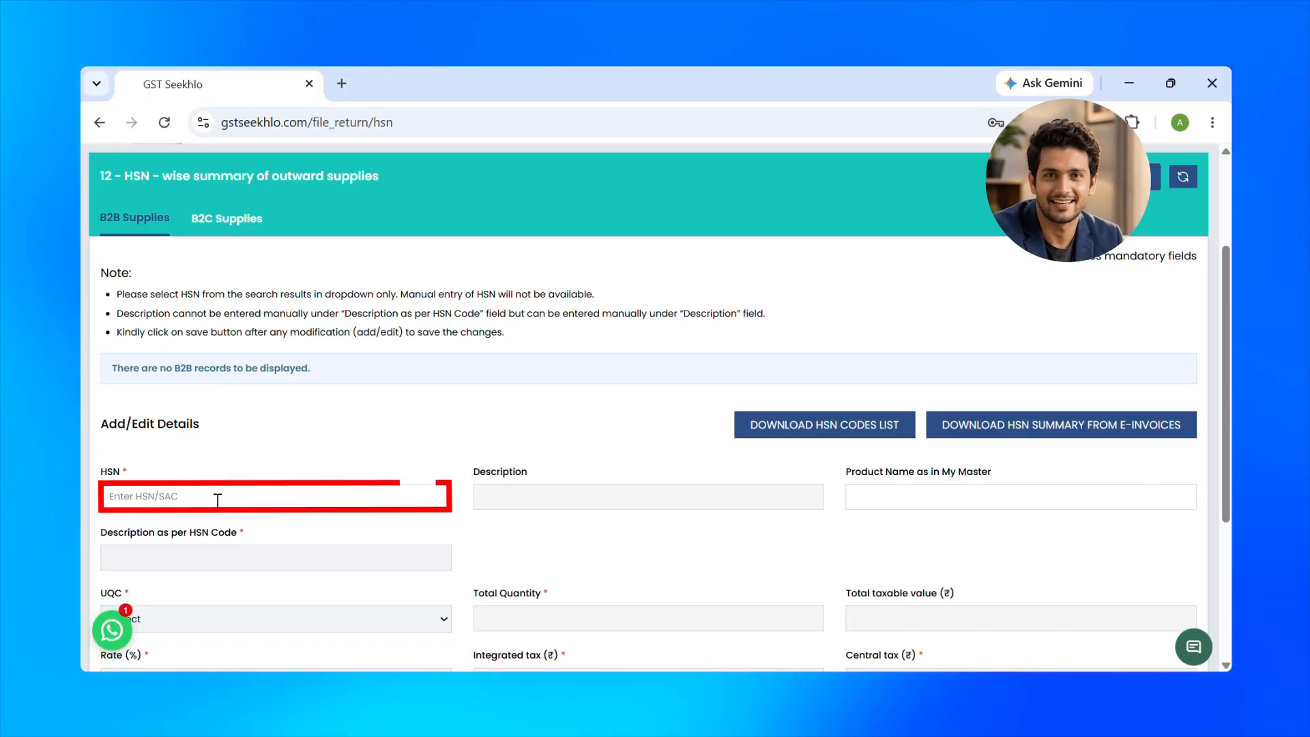
{"action": "type", "text": "998313"}
{"action": "left_click", "coordinate": [219, 524]}
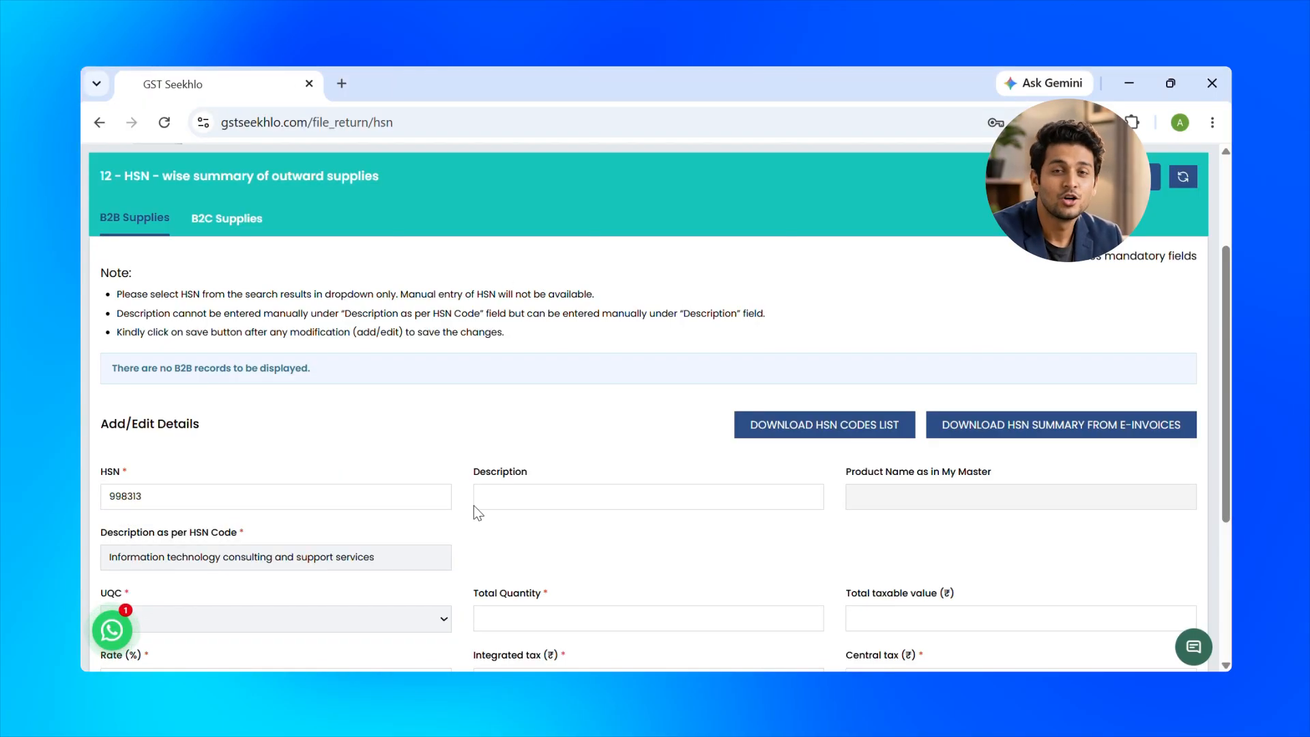
{"action": "scroll", "coordinate": [471, 508], "scroll_direction": "down", "scroll_amount": 3}
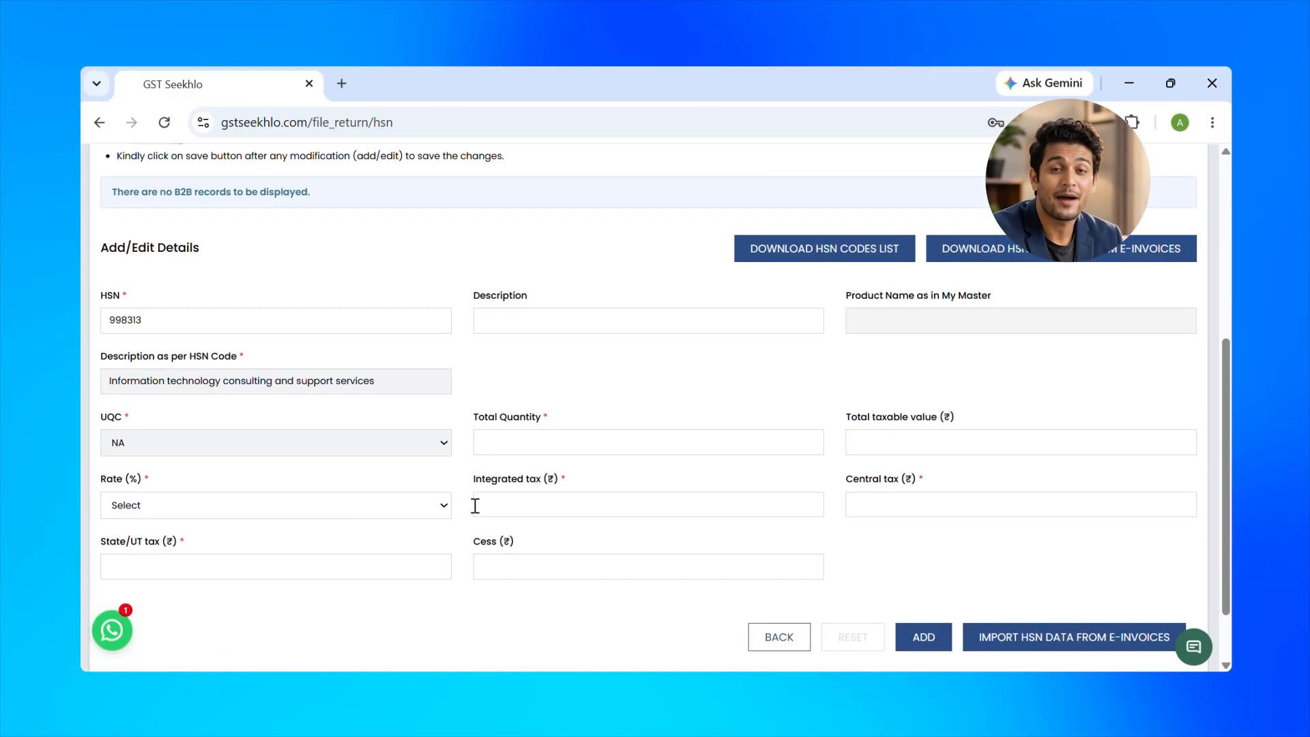
Enter quantity 10, taxable value 420711.86, the tax amounts and 0 cess, then add the entry
{"action": "left_click", "coordinate": [556, 441]}
{"action": "type", "text": "10"}
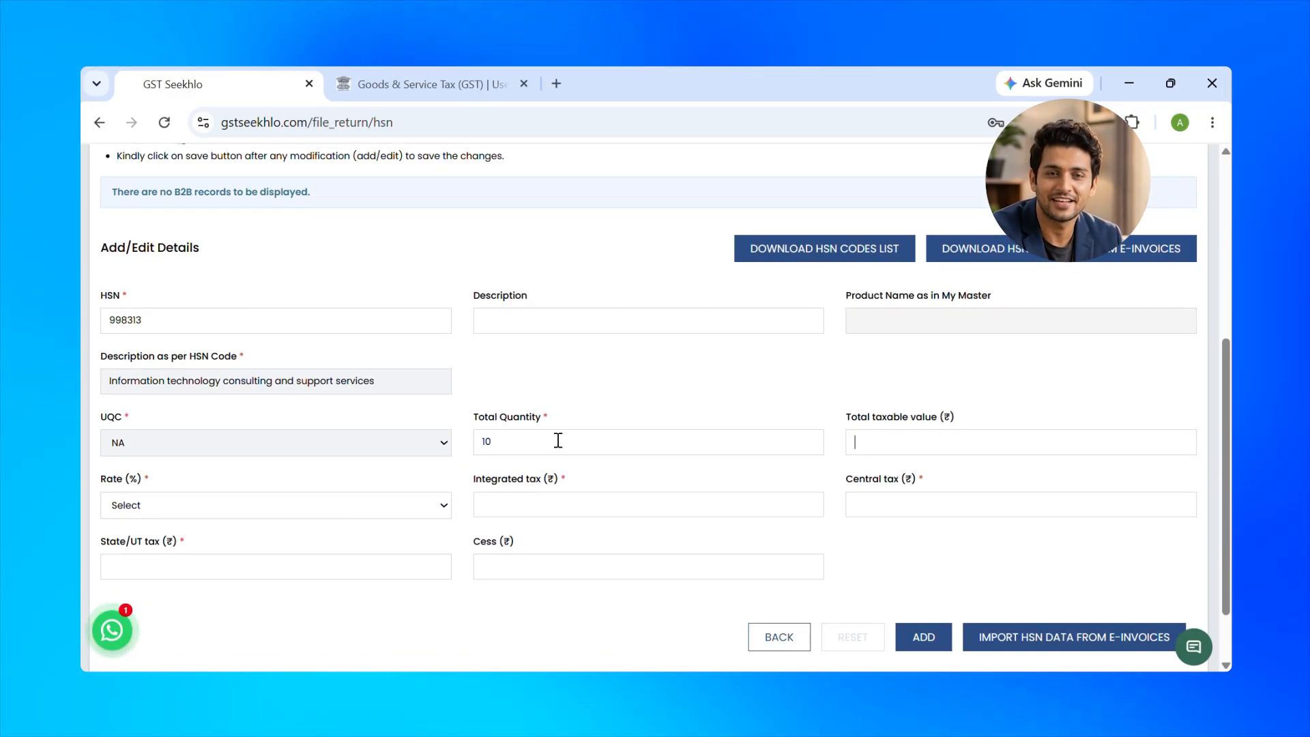
{"action": "key", "text": "Tab"}
{"action": "type", "text": "4"}
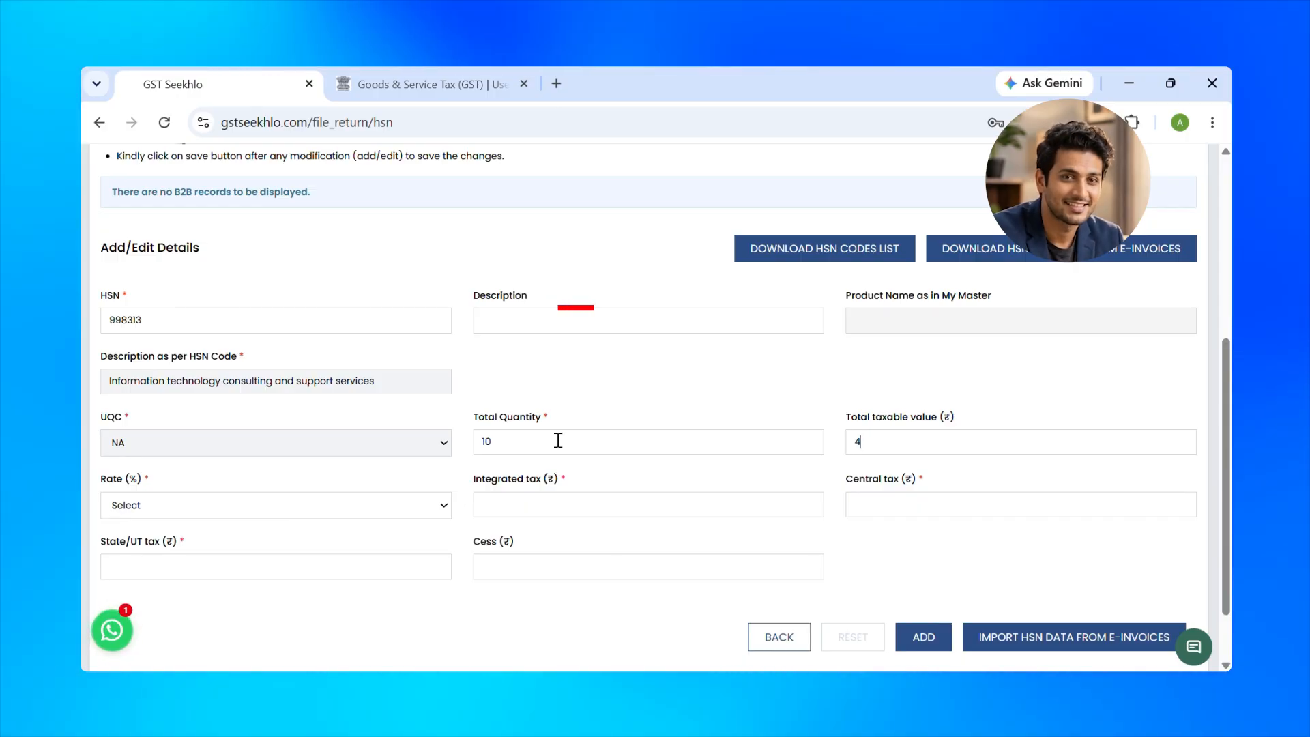
{"action": "type", "text": "20"}
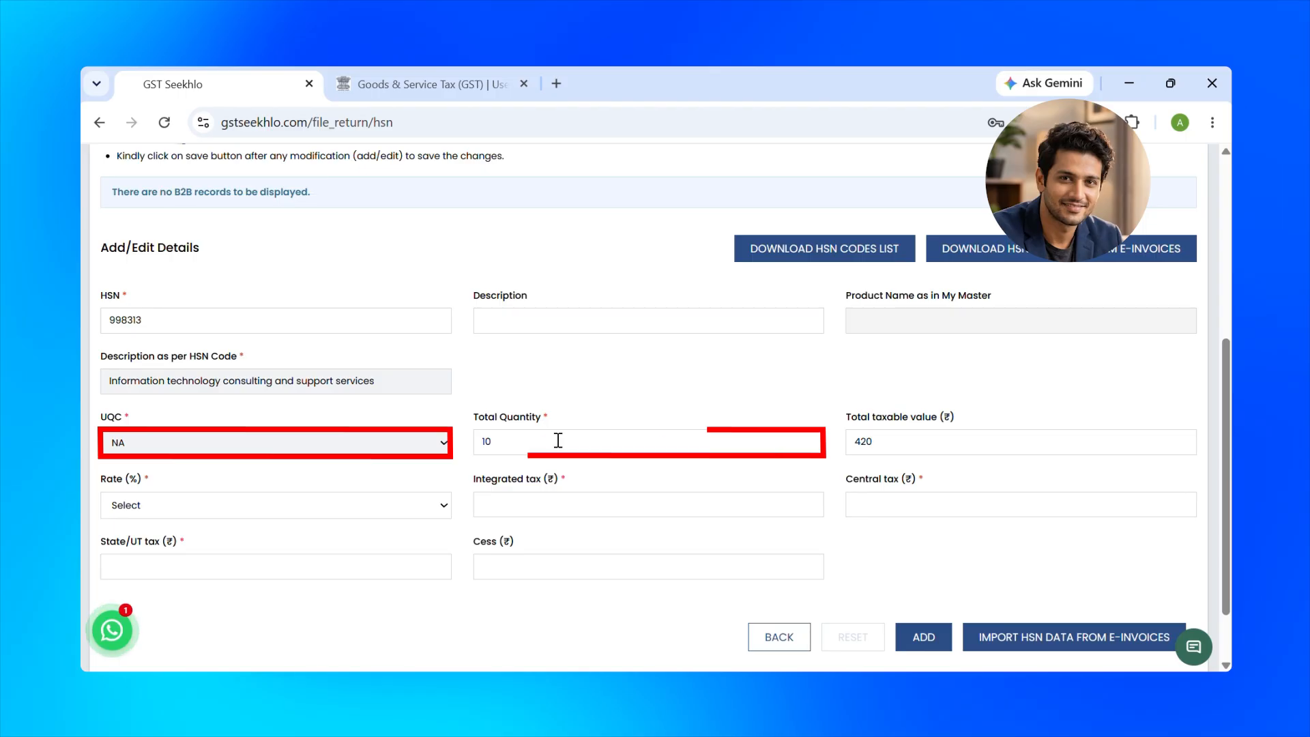
{"action": "type", "text": "711.86"}
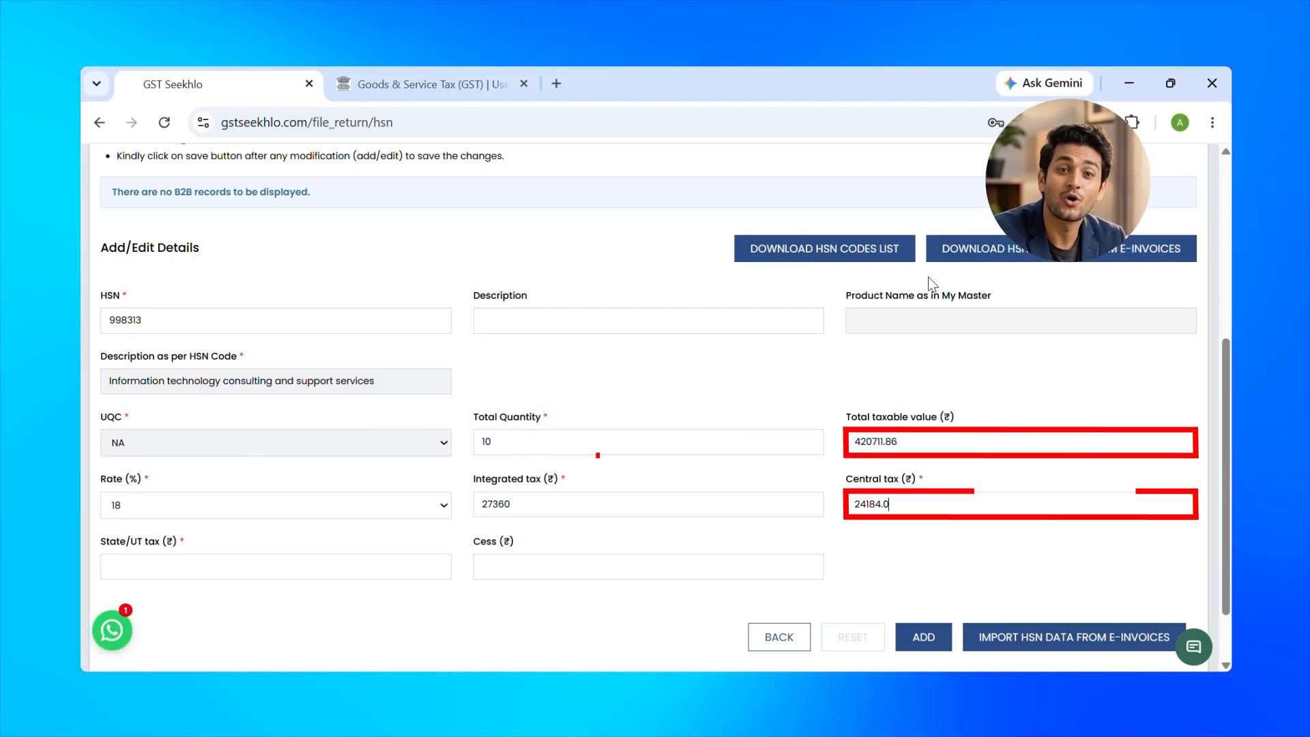
{"action": "key", "text": "Tab"}
{"action": "type", "text": "24"}
{"action": "type", "text": "184.07"}
{"action": "key", "text": "Tab"}
{"action": "type", "text": "0"}
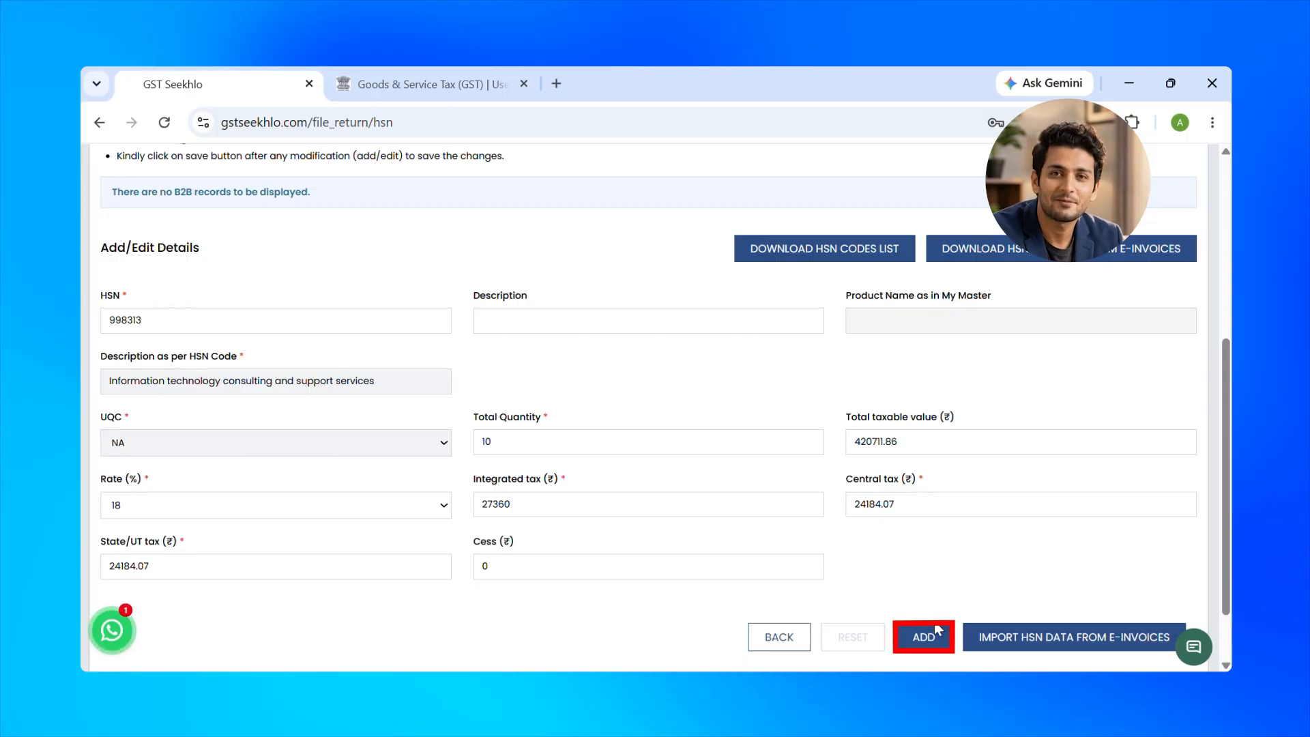
{"action": "left_click", "coordinate": [937, 636]}
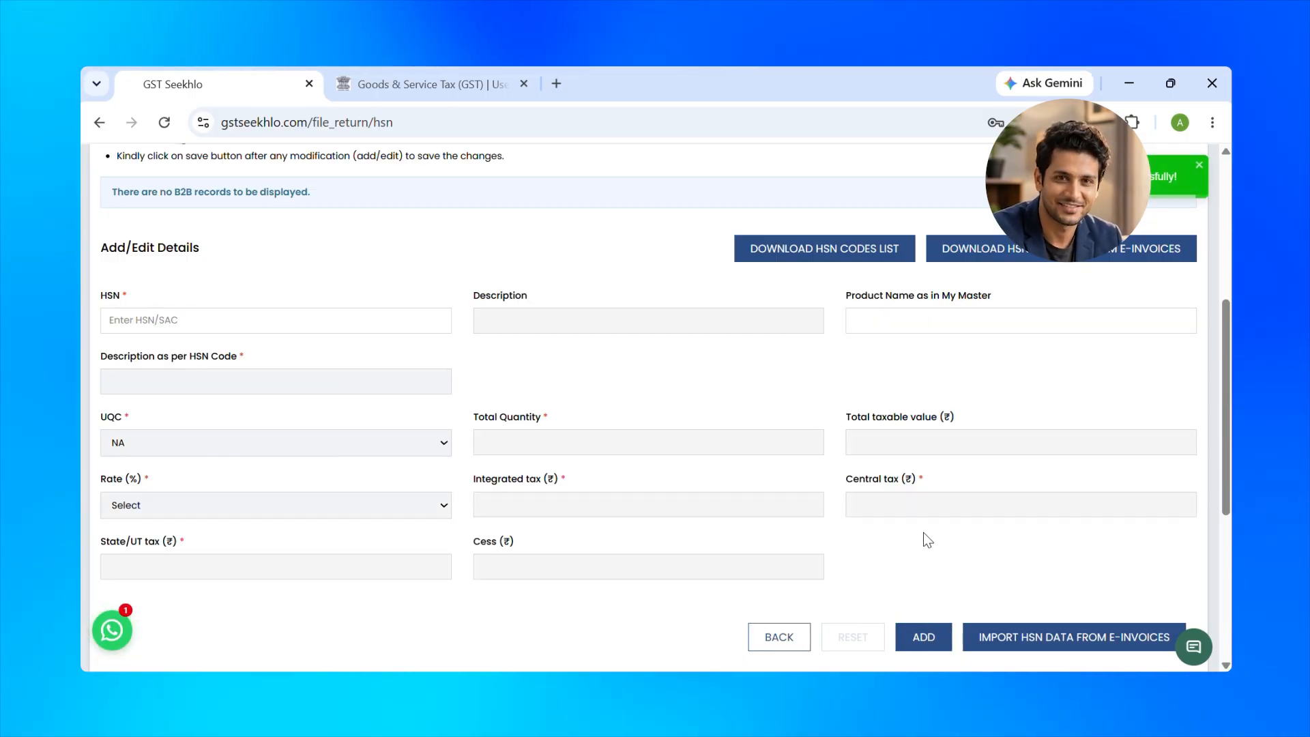
Review the B2C HSN supplies, then open the 13 - Documents Issued section
{"action": "scroll", "coordinate": [924, 530], "scroll_direction": "down", "scroll_amount": 5}
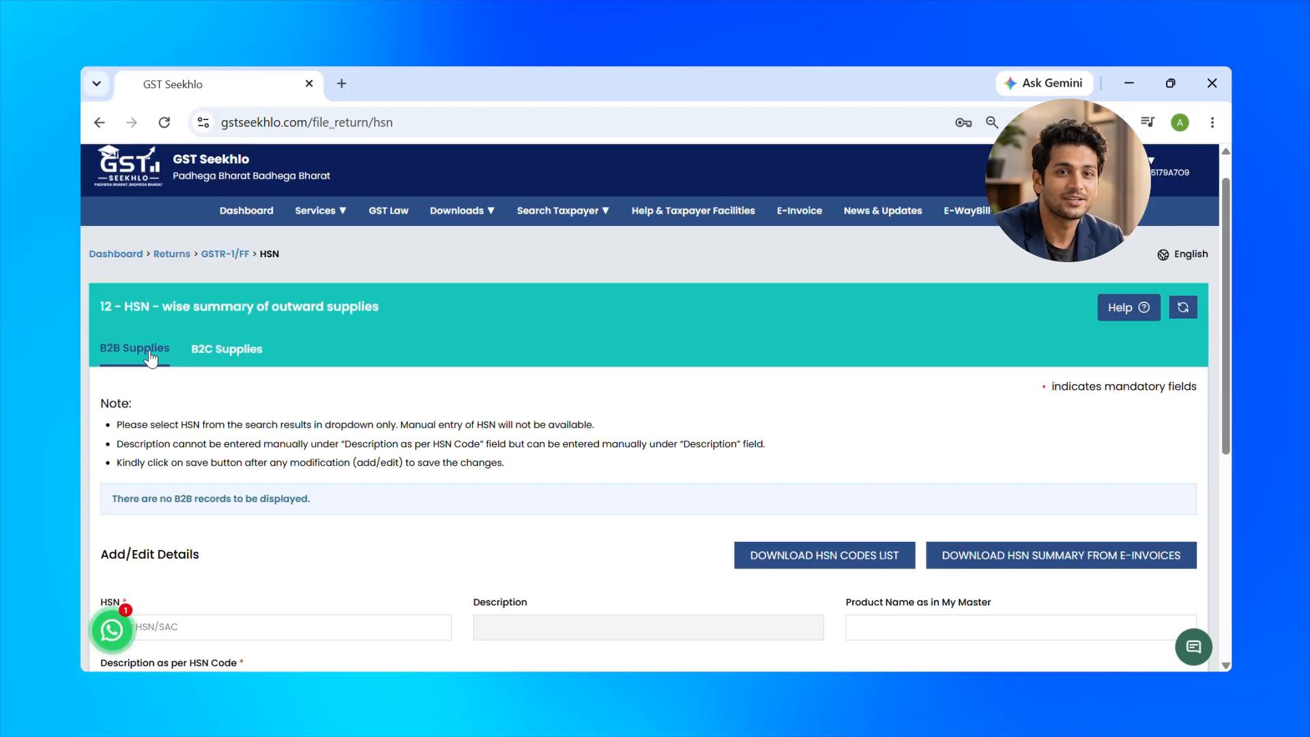
{"action": "left_click", "coordinate": [233, 351]}
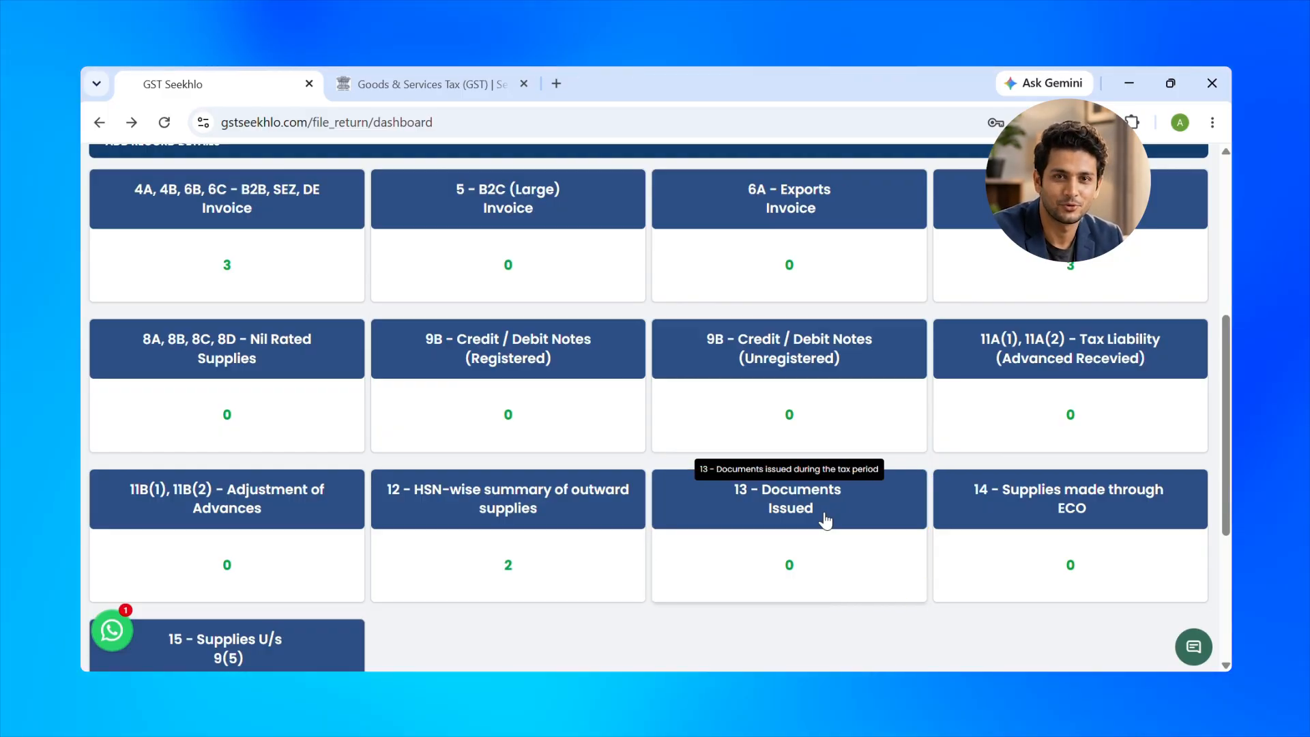
{"action": "left_click", "coordinate": [824, 520]}
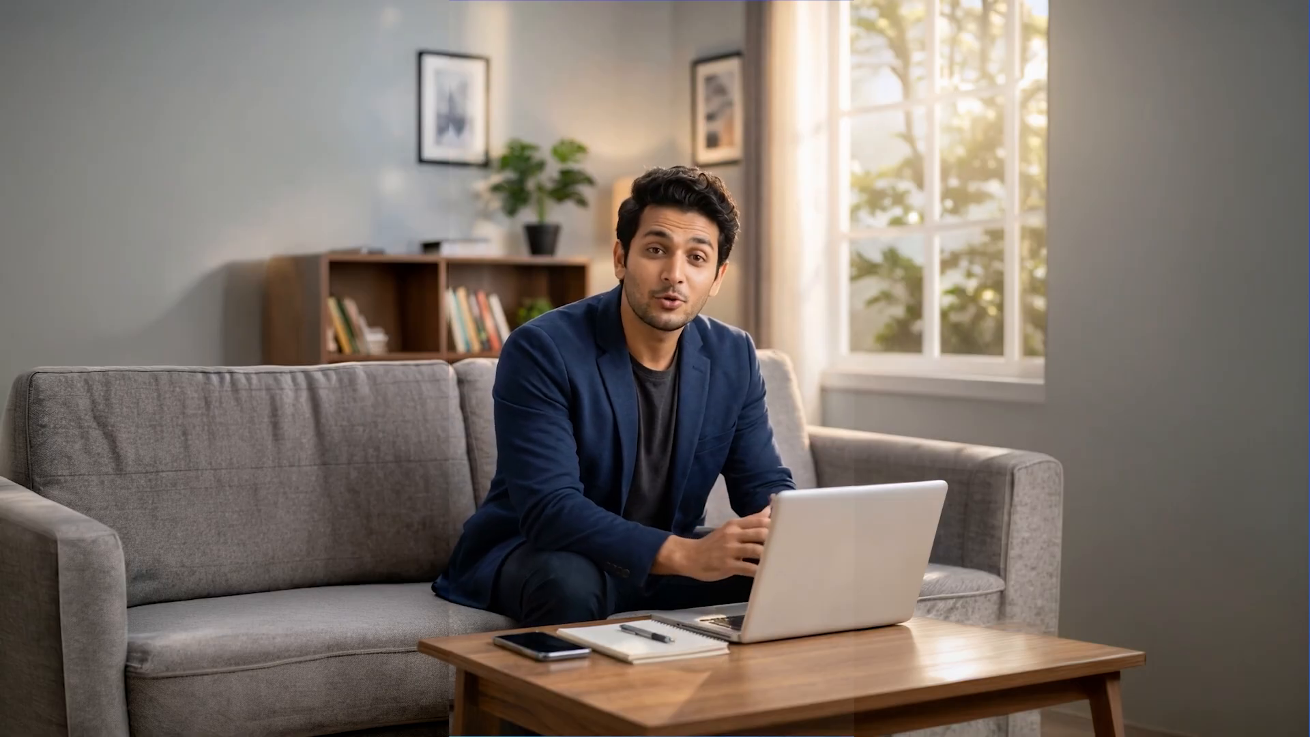